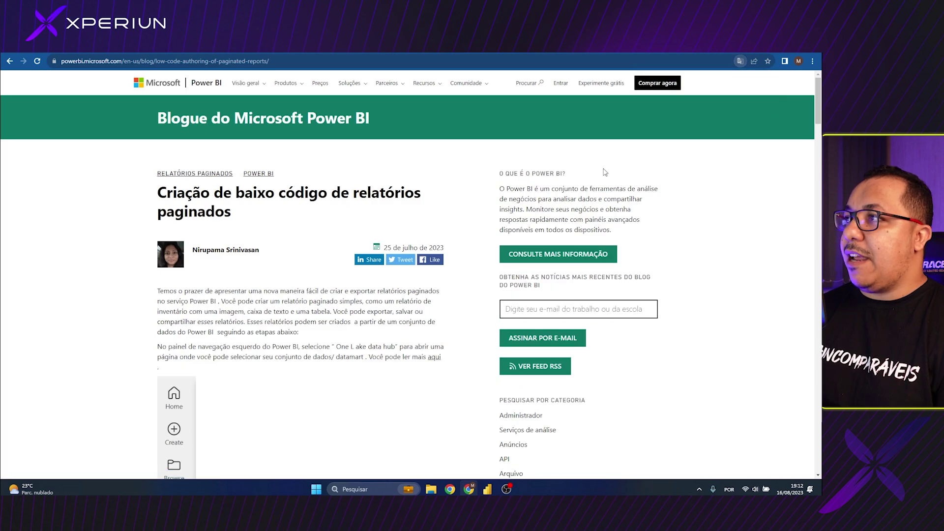
# Read the blog post's introduction on what a simple paginated report can contain
pyautogui.scroll(-1, 204, 272)
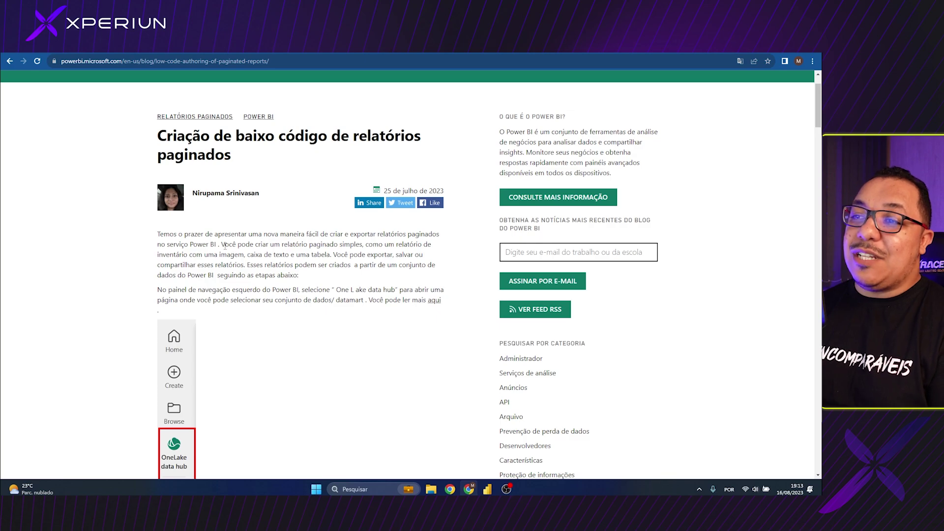
pyautogui.moveTo(225, 246); pyautogui.dragTo(373, 255)
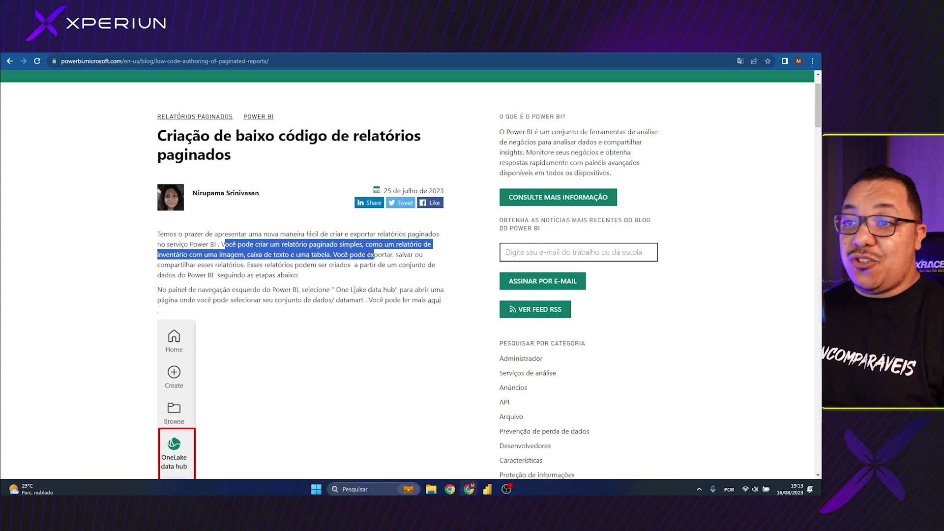
pyautogui.click(275, 277)
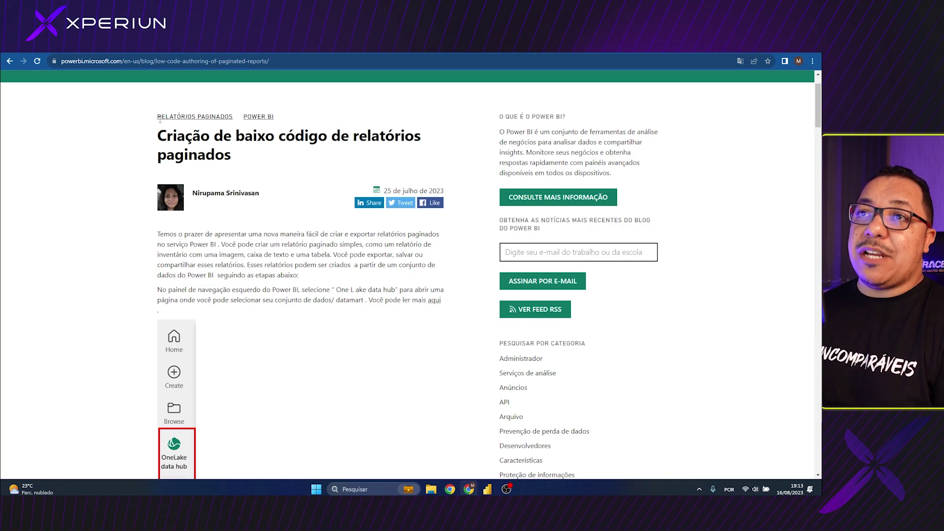
# Switch to the Power BI service, open the OneLake data hub from the home page and look through the available datasets
pyautogui.hotkey('ctrl', 'Tab')
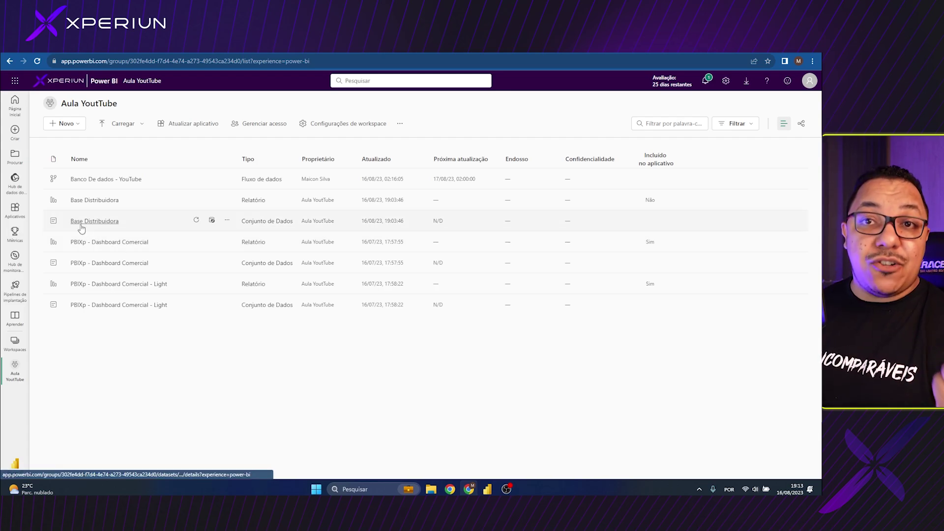
pyautogui.click(5, 103)
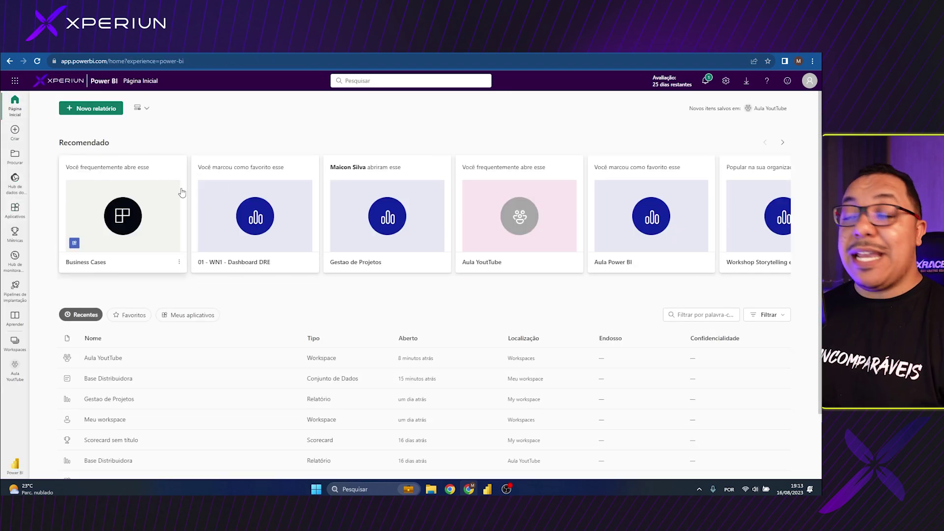
pyautogui.click(14, 178)
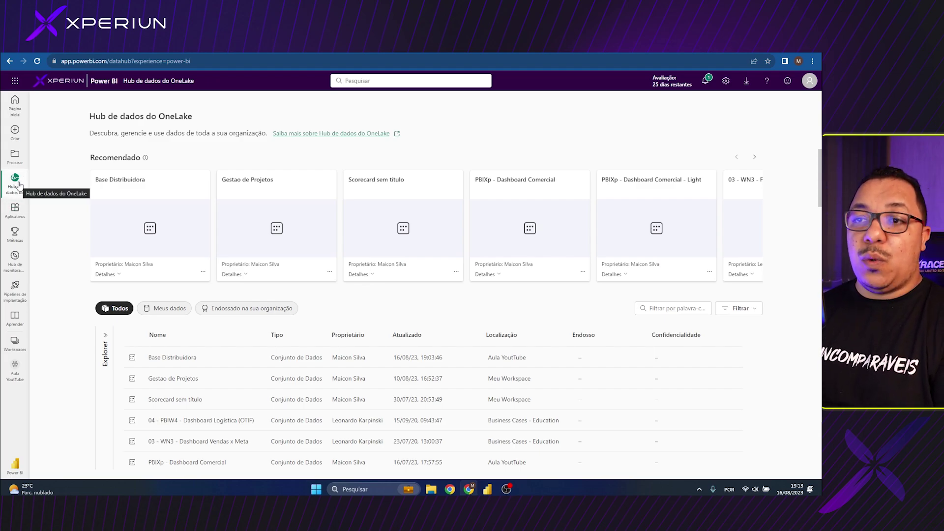
pyautogui.scroll(-10, 170, 248)
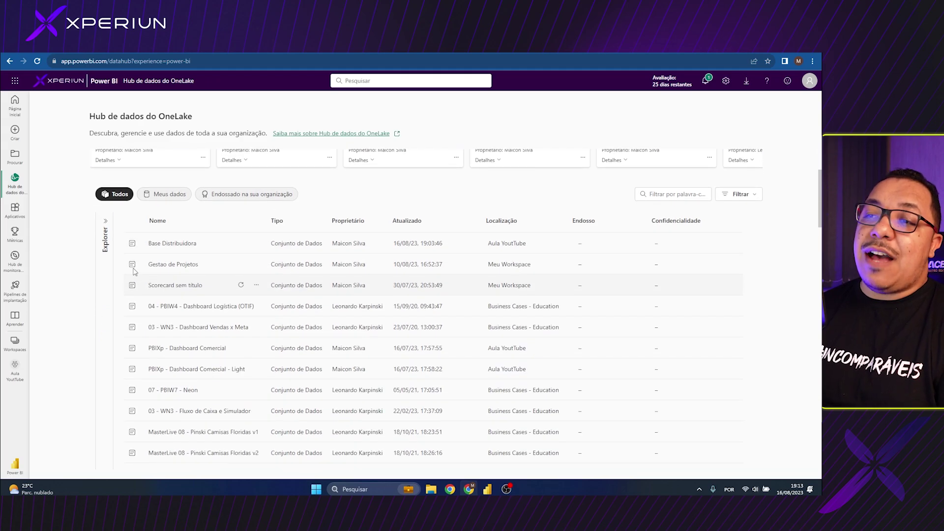
pyautogui.scroll(5, 158, 248)
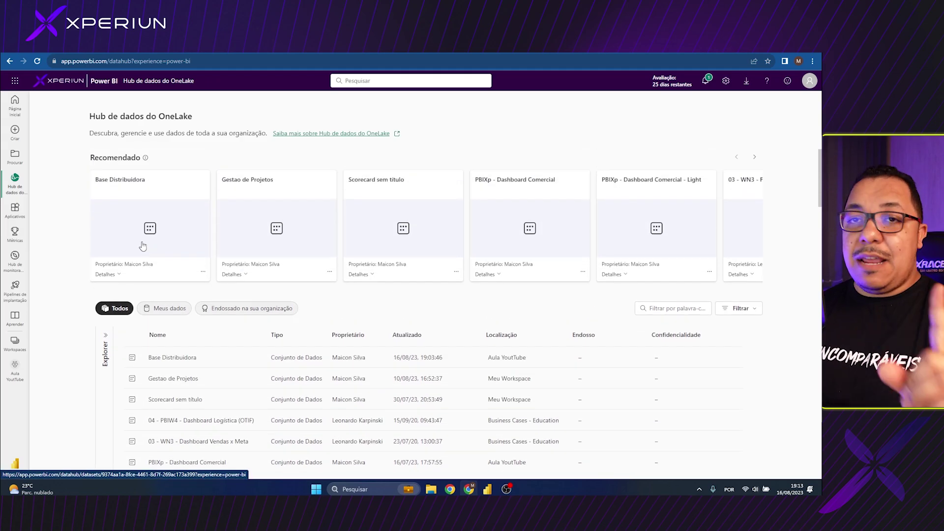
# Glance back at the blog post, then switch to Power BI Desktop and look at the report page's column chart
pyautogui.hotkey('ctrl', 'Tab')
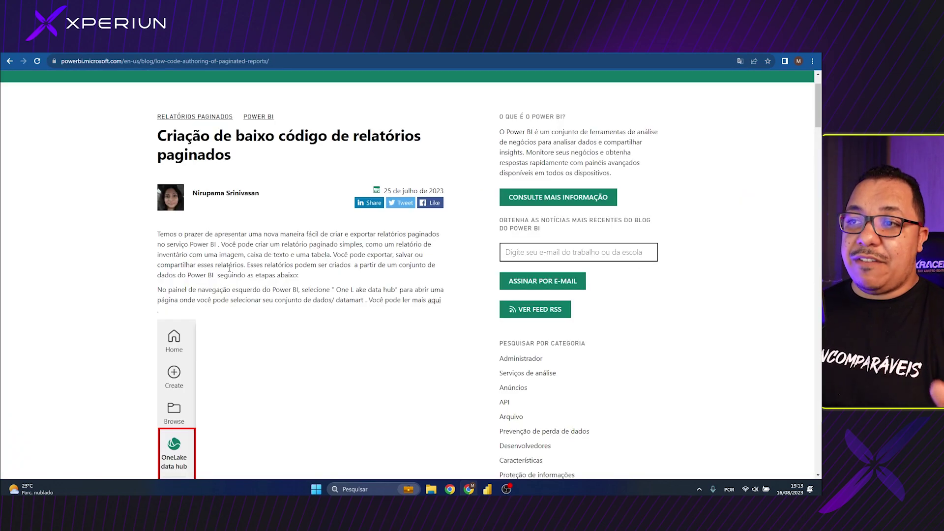
pyautogui.hotkey('ctrl', 'shift', 'Tab')
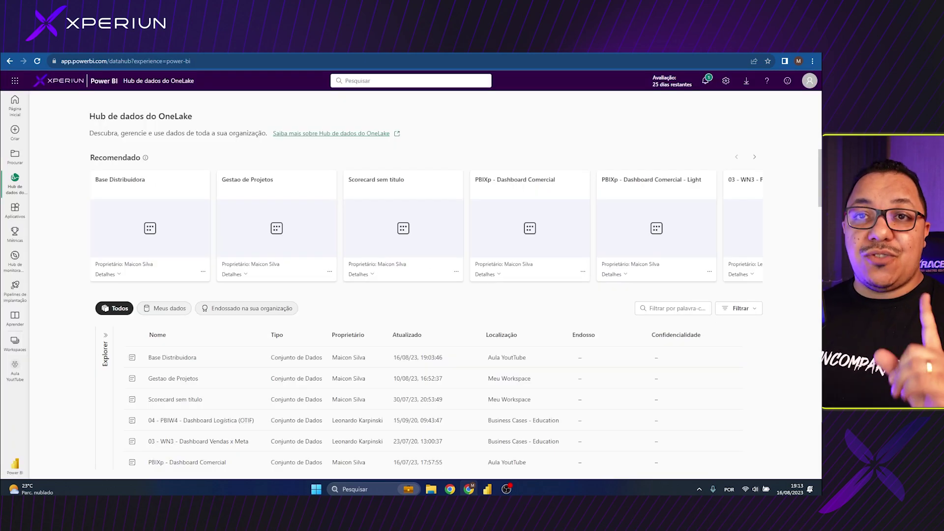
pyautogui.click(488, 488)
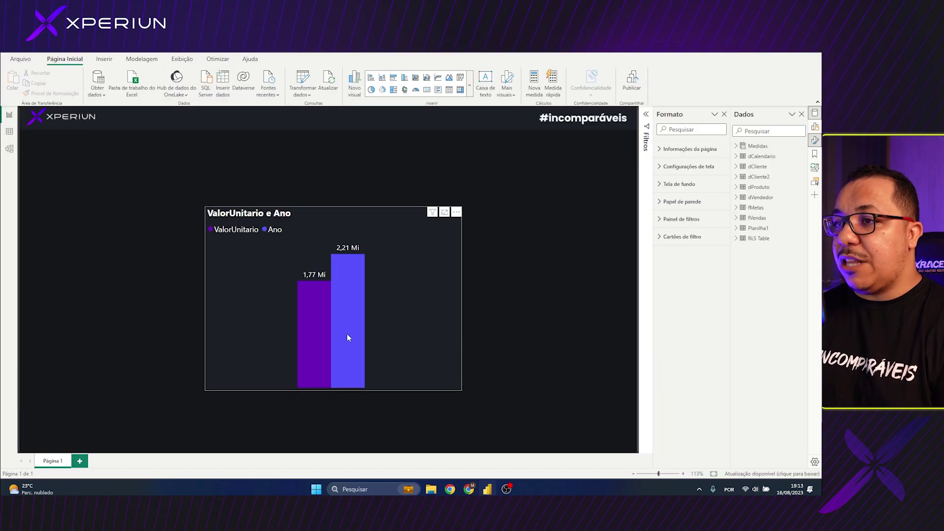
pyautogui.click(402, 282)
pyautogui.click(538, 282)
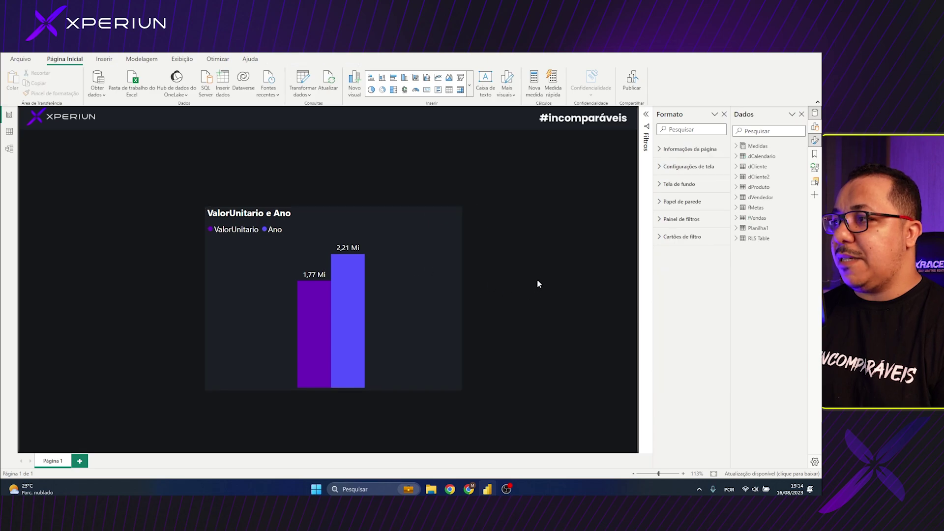
# Switch back to the Power BI service and open the Aula YoutTube workspace to view its contents
pyautogui.click(469, 489)
pyautogui.click(15, 342)
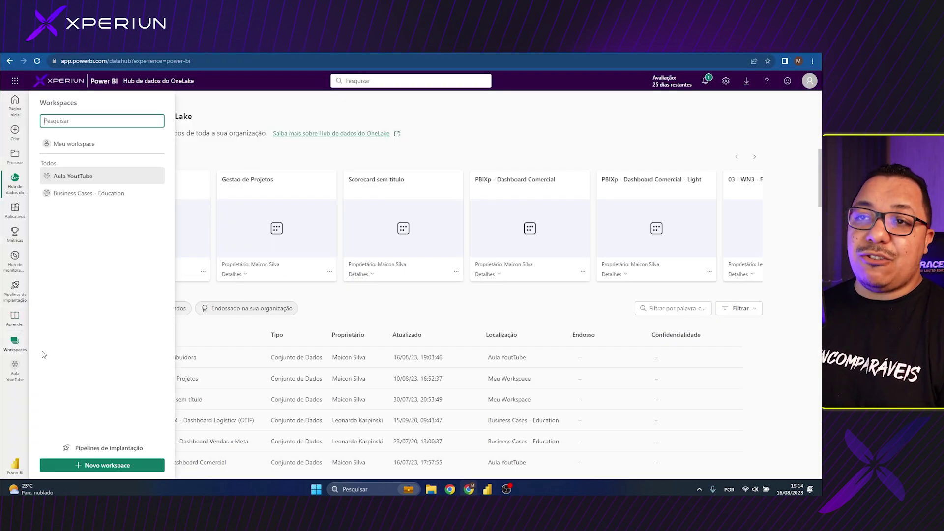
pyautogui.click(75, 182)
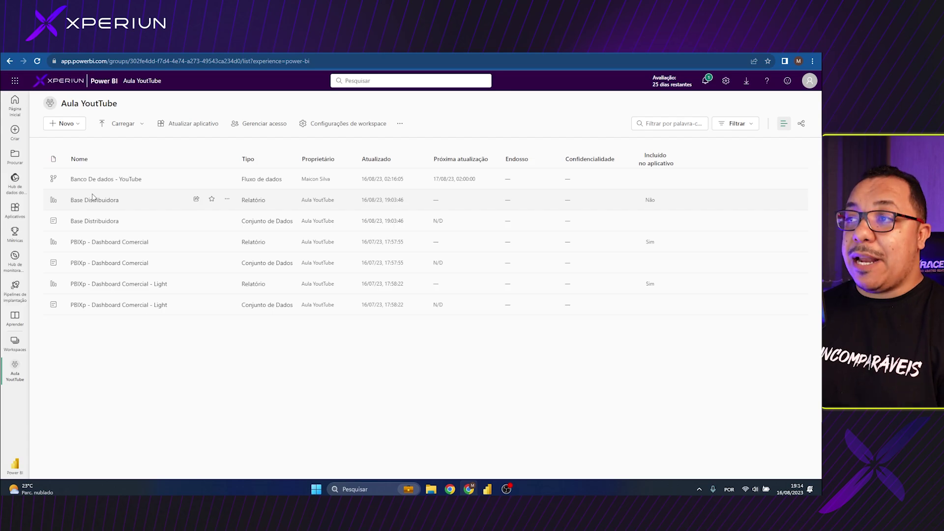
# In the OneLake data hub, narrow the list to the Aula YoutTube workspace and create a paginated report from its Base Distribuidora dataset
pyautogui.click(16, 178)
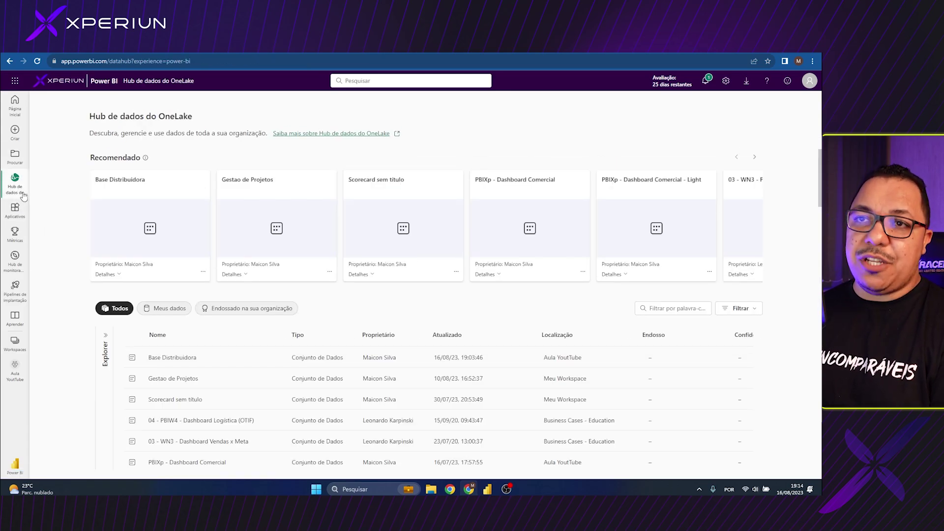
pyautogui.click(103, 336)
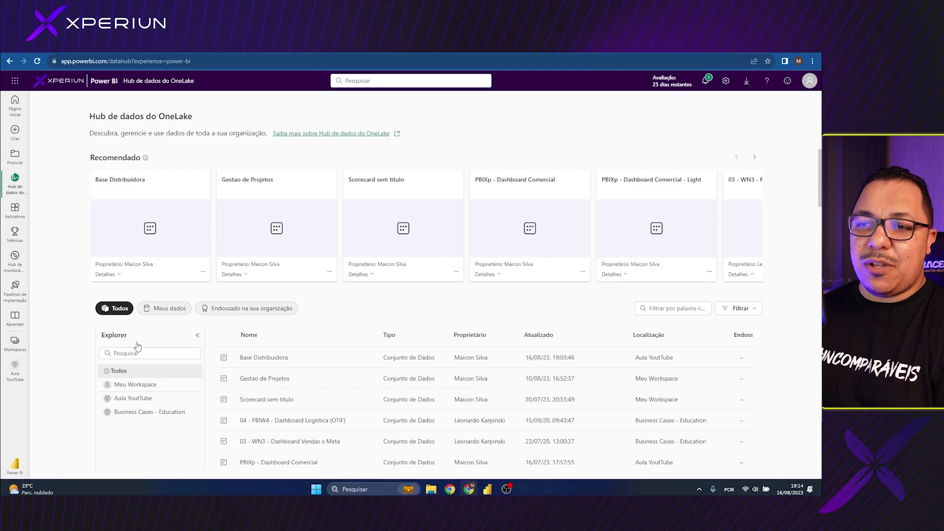
pyautogui.scroll(-2, 178, 348)
pyautogui.scroll(-1, 127, 280)
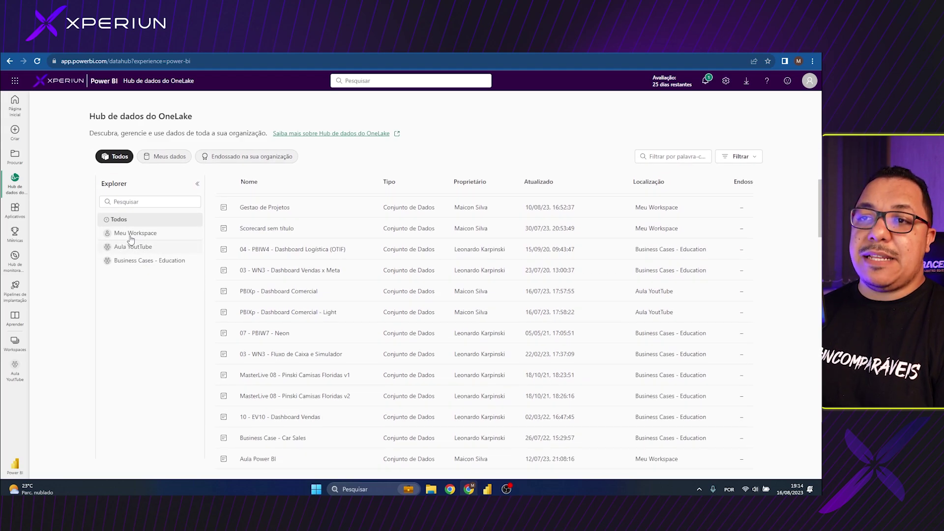
pyautogui.click(123, 246)
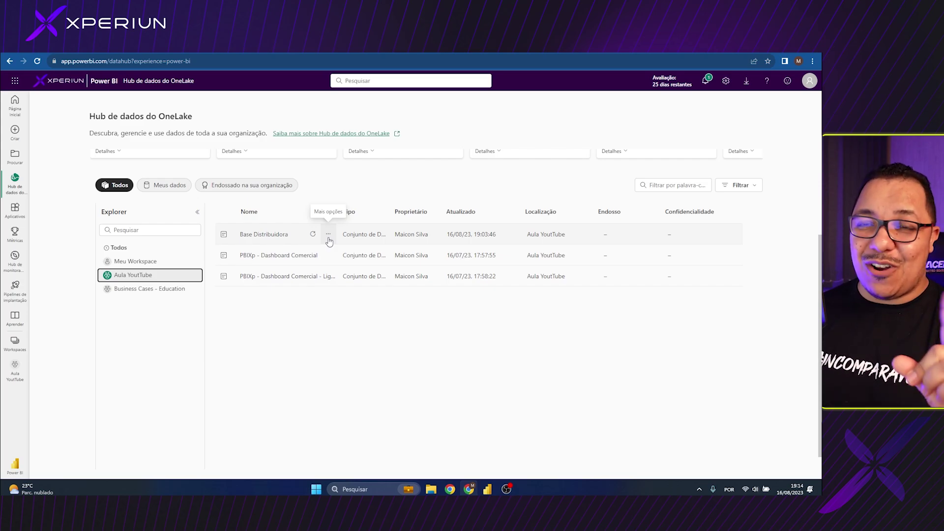
pyautogui.click(328, 235)
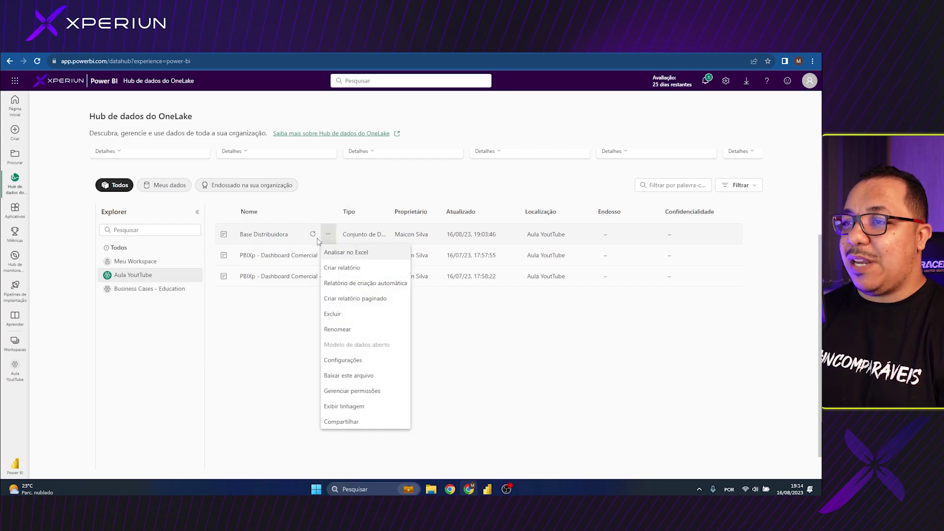
pyautogui.click(346, 298)
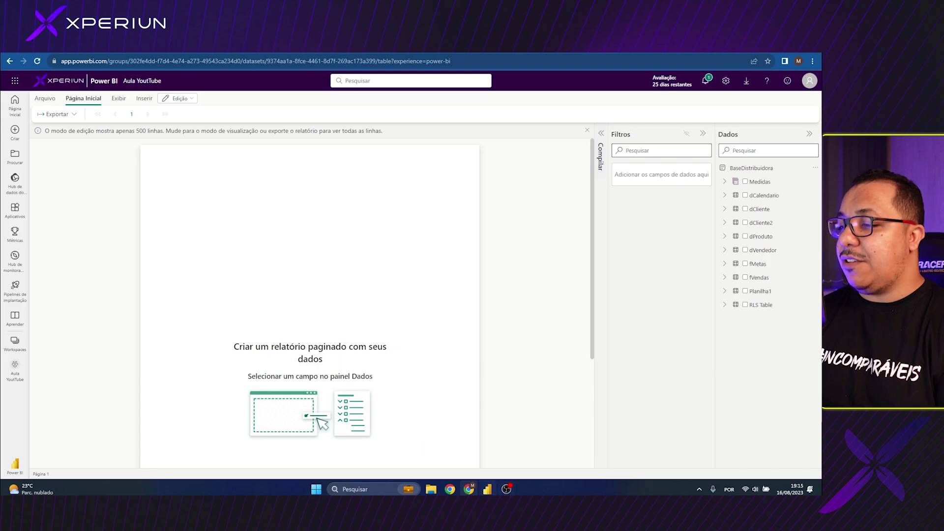
# Examine the model's tables in Power BI Desktop, including fVendas, dProduto, fMetas and Planilha1, and return to the paginated report in the browser
pyautogui.click(487, 489)
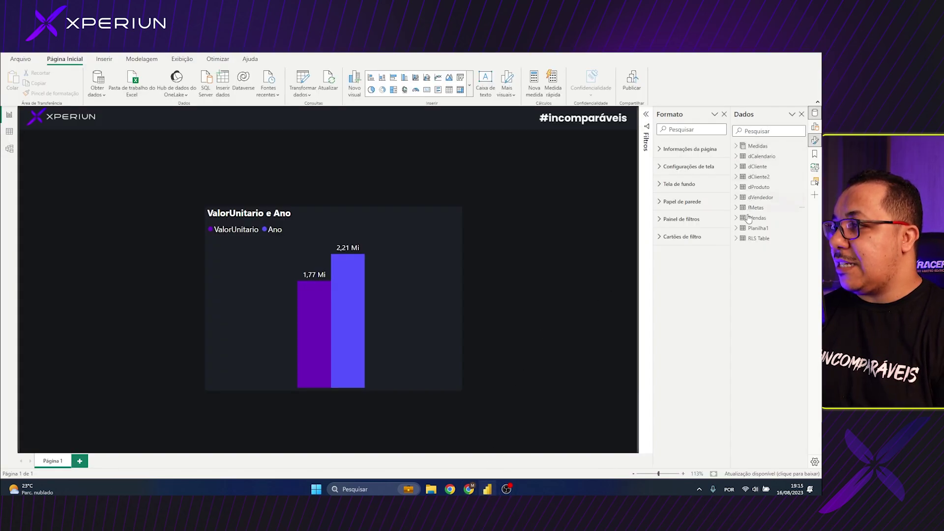
pyautogui.click(9, 133)
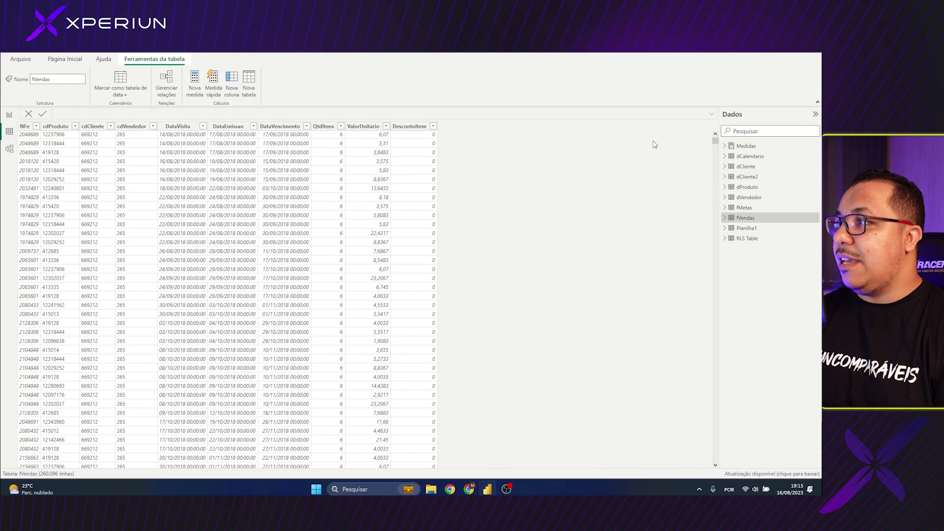
pyautogui.click(745, 208)
pyautogui.click(756, 197)
pyautogui.click(747, 188)
pyautogui.click(747, 177)
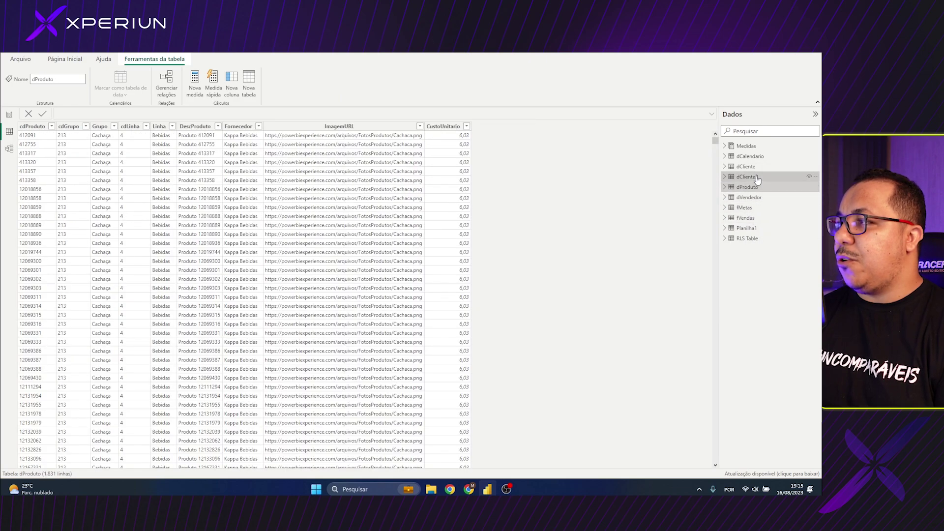
pyautogui.click(752, 156)
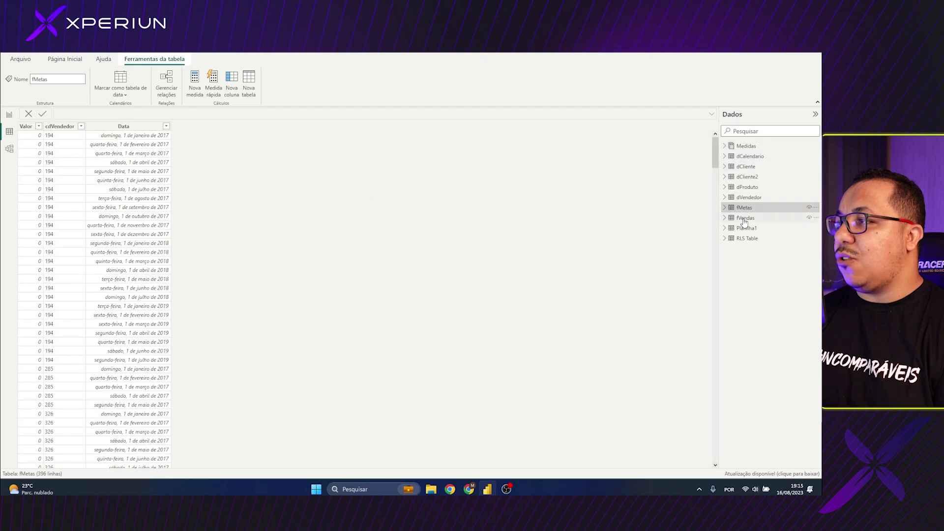
pyautogui.click(745, 228)
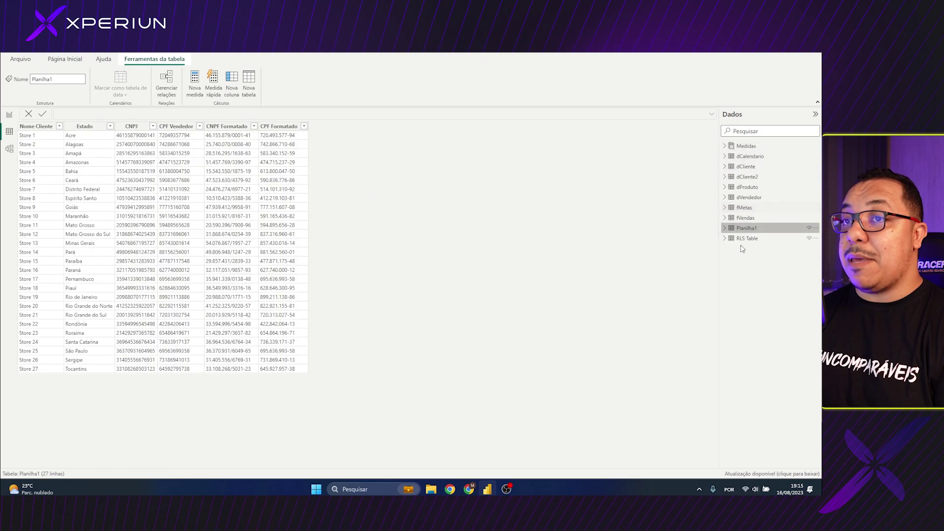
pyautogui.click(9, 115)
pyautogui.hotkey('alt', 'Tab')
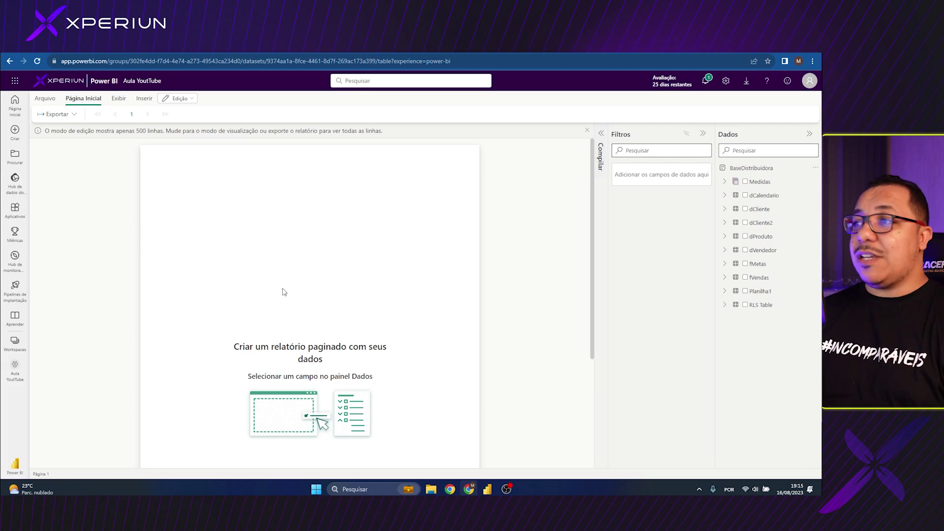
# Expand the fVendas table of the BaseDistribuidora dataset to list its fields
pyautogui.click(725, 279)
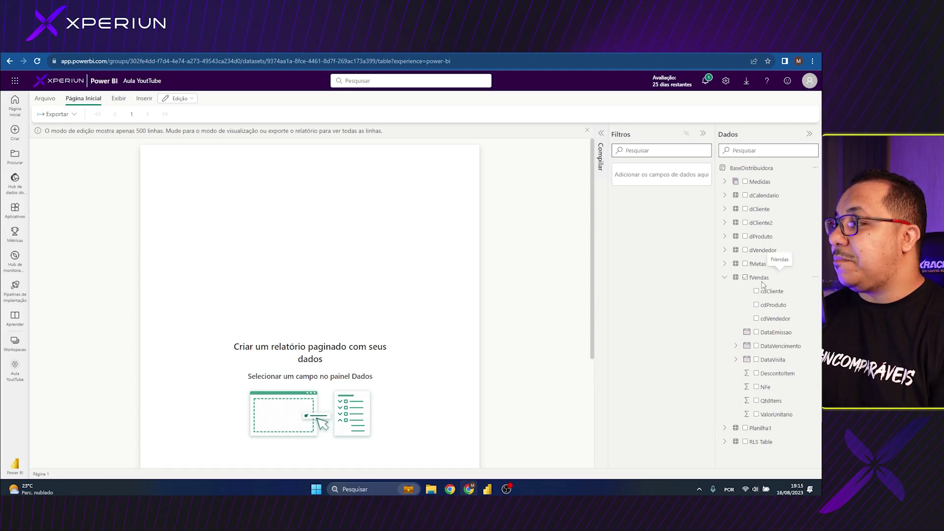
pyautogui.hotkey('ctrl', '+')
pyautogui.hotkey('ctrl', '+')
pyautogui.hotkey('ctrl', '+')
pyautogui.scroll(-3, 737, 329)
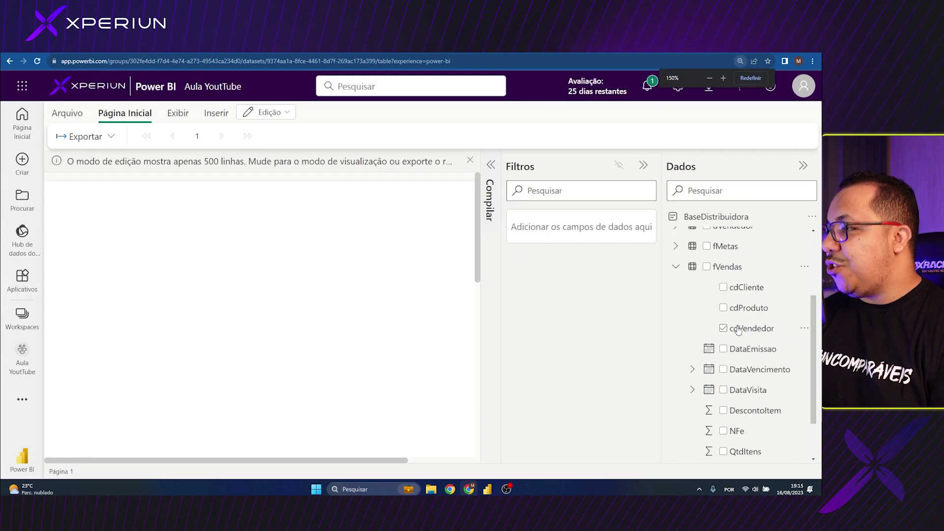
# Try adding all fVendas fields to the paginated report at once and clear the whole selection
pyautogui.click(716, 272)
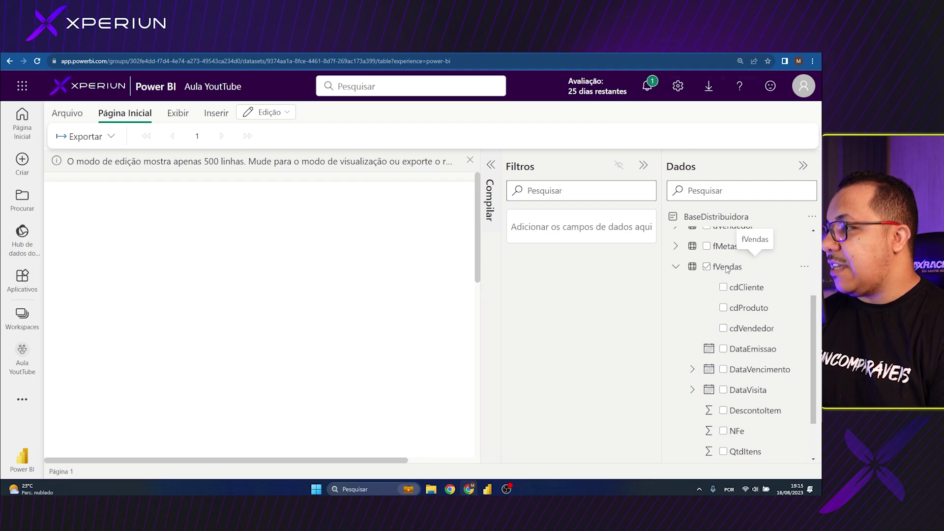
pyautogui.hotkey('ctrl', '-')
pyautogui.hotkey('ctrl', '-')
pyautogui.click(737, 279)
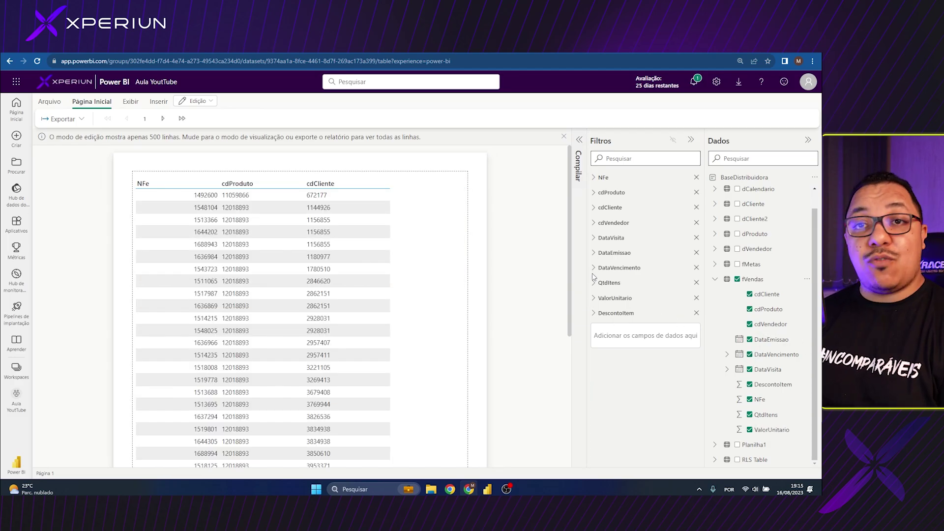
pyautogui.click(738, 280)
# Add the fVendas fields cdCliente, cdProduto, DataEmissao, NFe, QtdItens and ValorUnitario to the paginated report table
pyautogui.click(750, 294)
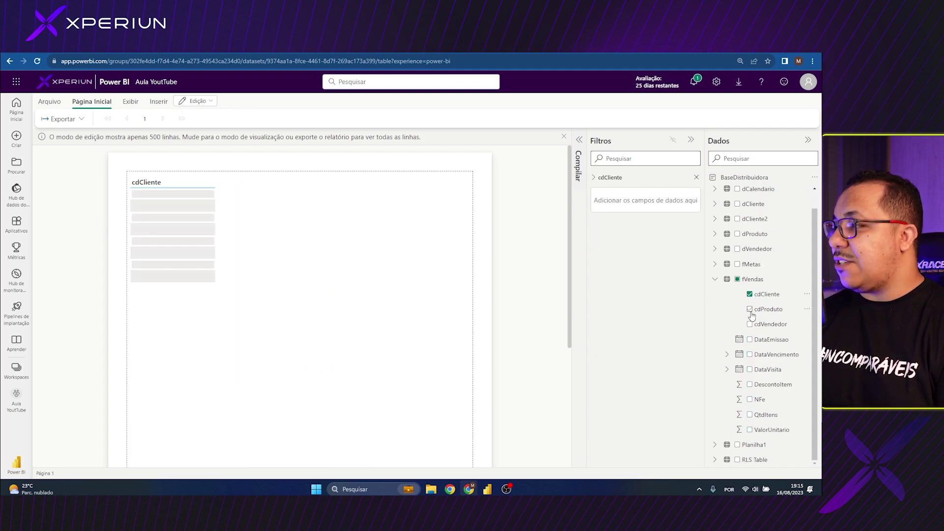
pyautogui.click(750, 310)
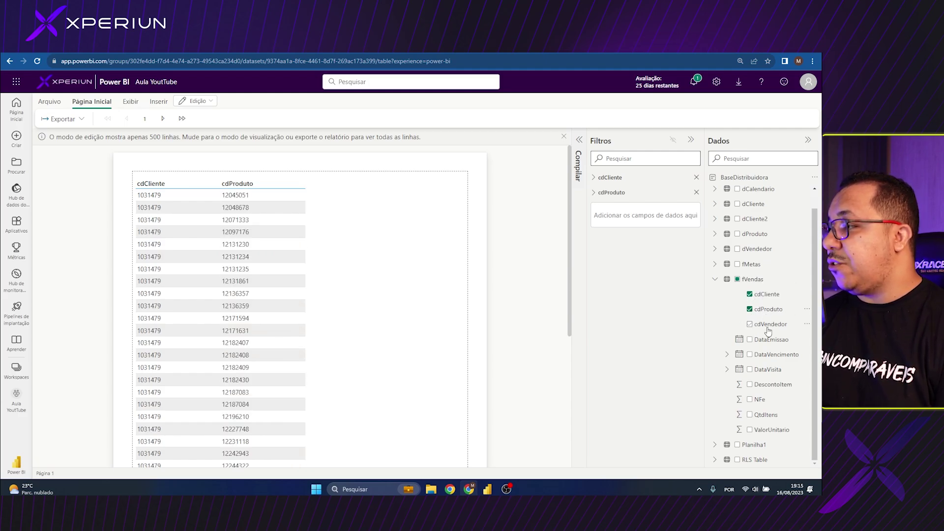
pyautogui.click(749, 340)
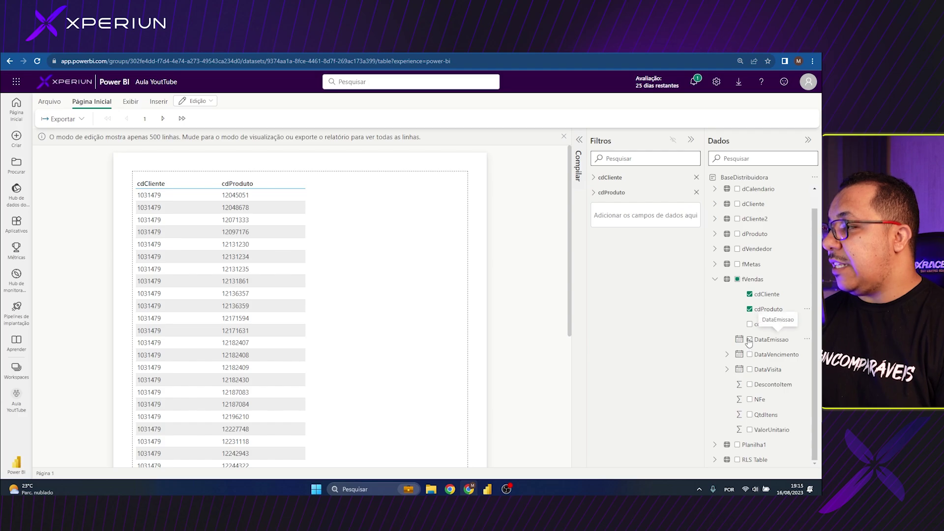
pyautogui.click(750, 400)
pyautogui.click(750, 414)
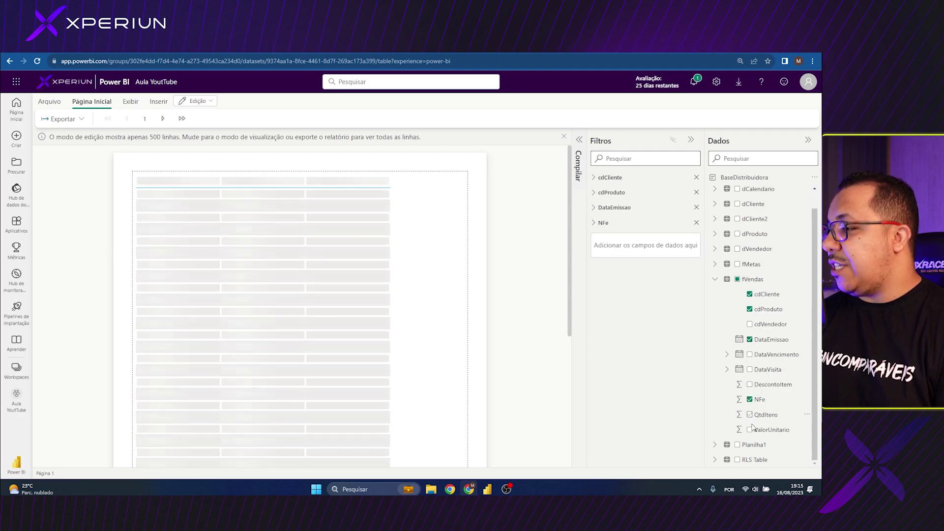
pyautogui.click(749, 430)
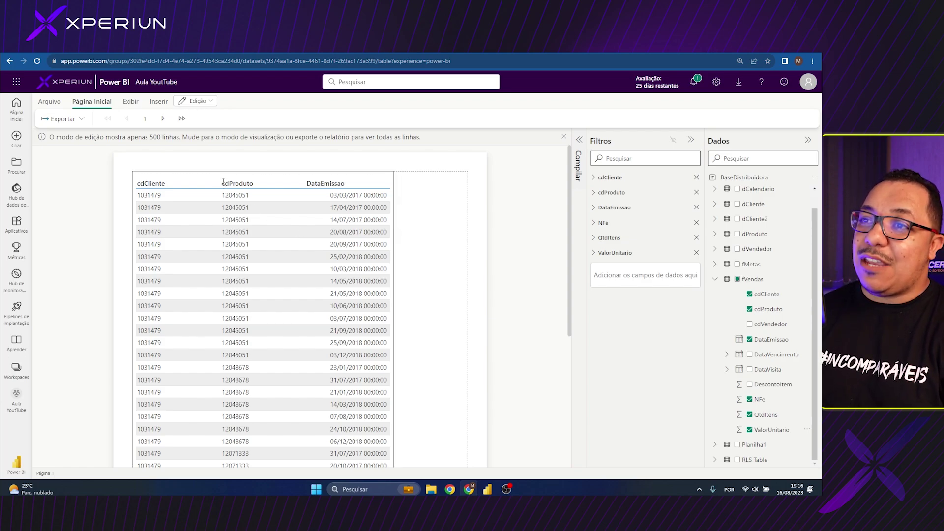
# Narrow the cdCliente, cdProduto, DataEmissao, NFe, QtdItens and ValorUnitario columns so the whole table fits within the page margins
pyautogui.moveTo(221, 178); pyautogui.dragTo(168, 177)
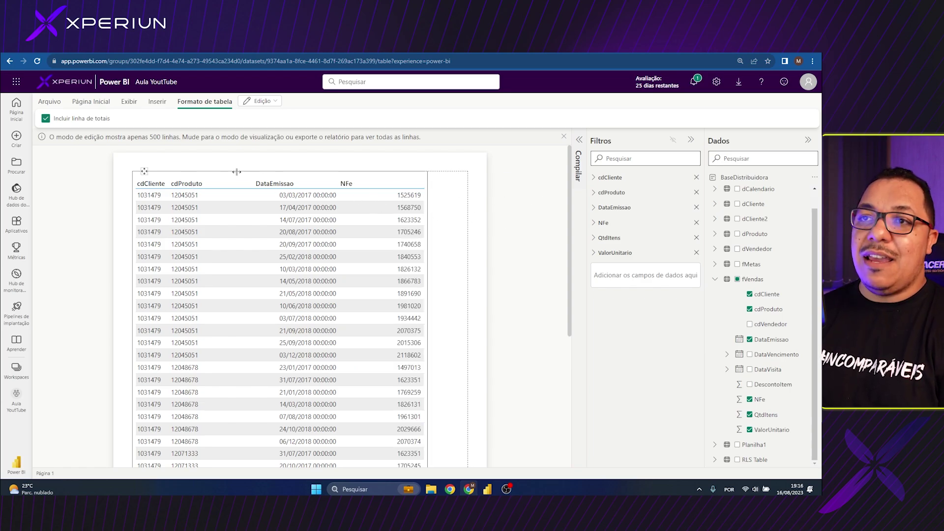
pyautogui.moveTo(253, 180); pyautogui.dragTo(204, 179)
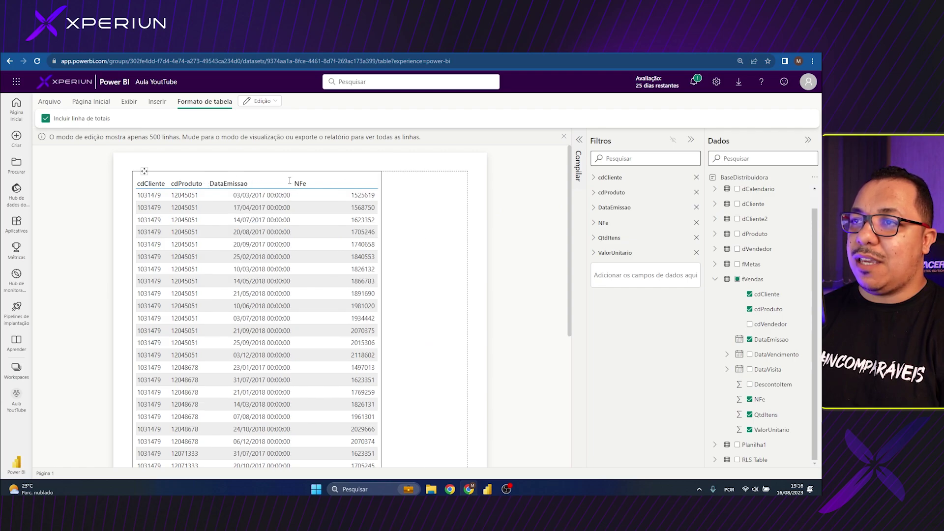
pyautogui.moveTo(292, 183)
pyautogui.mouseDown()
pyautogui.moveTo(245, 182)
pyautogui.moveTo(283, 183)
pyautogui.mouseUp()
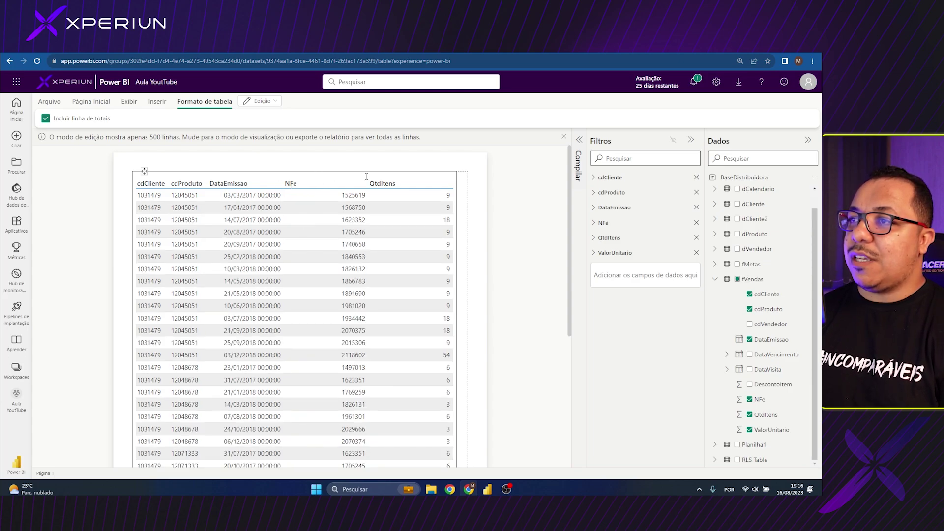
pyautogui.moveTo(370, 178); pyautogui.dragTo(317, 179)
pyautogui.moveTo(403, 179); pyautogui.dragTo(354, 179)
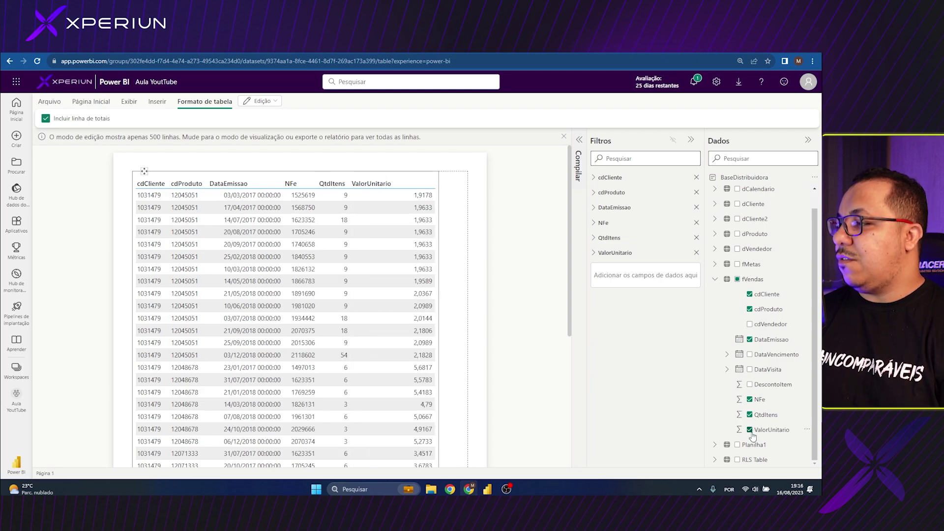
pyautogui.moveTo(434, 178); pyautogui.dragTo(408, 179)
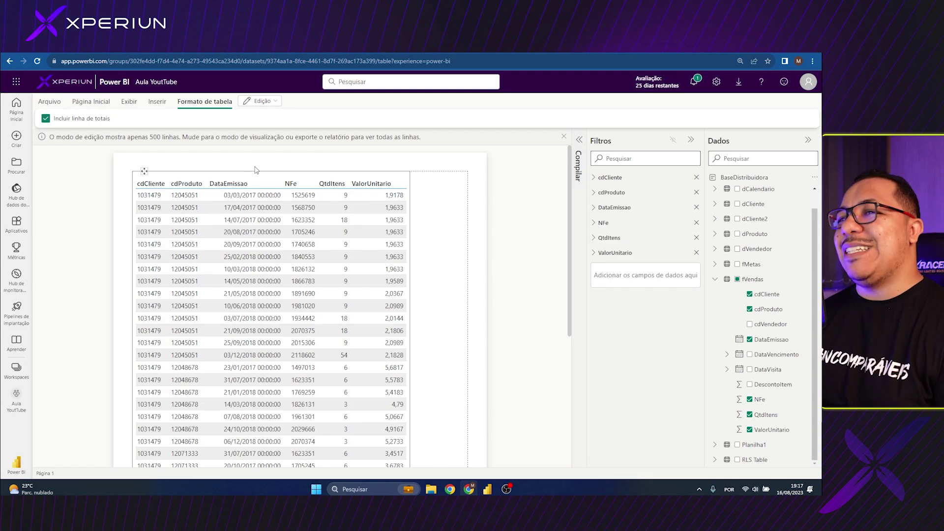
# Move the sales table down and slightly to the right to leave empty space above it on the page
pyautogui.click(125, 157)
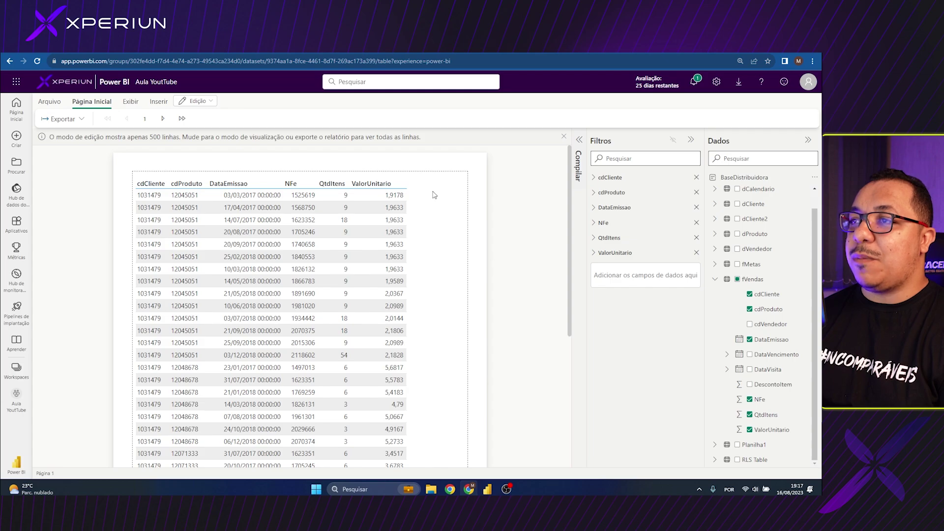
pyautogui.click(157, 177)
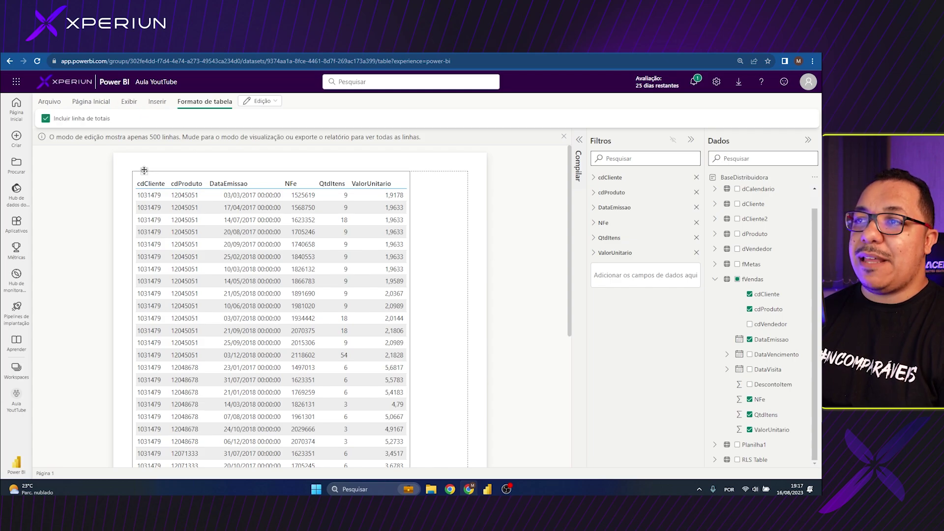
pyautogui.moveTo(144, 170); pyautogui.dragTo(168, 210)
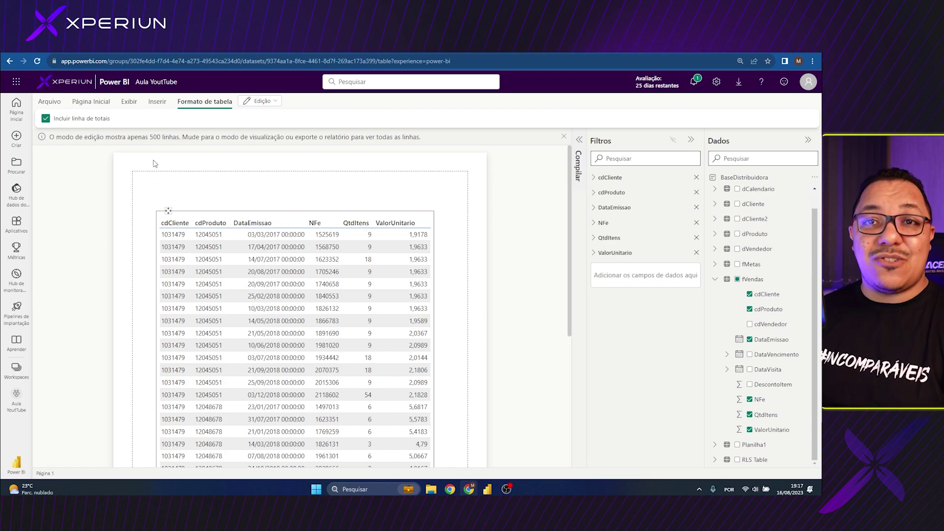
# Insert a text box above the table with the title "RELATÓRIOS DE VENDAS" and size the box closely around it
pyautogui.click(158, 102)
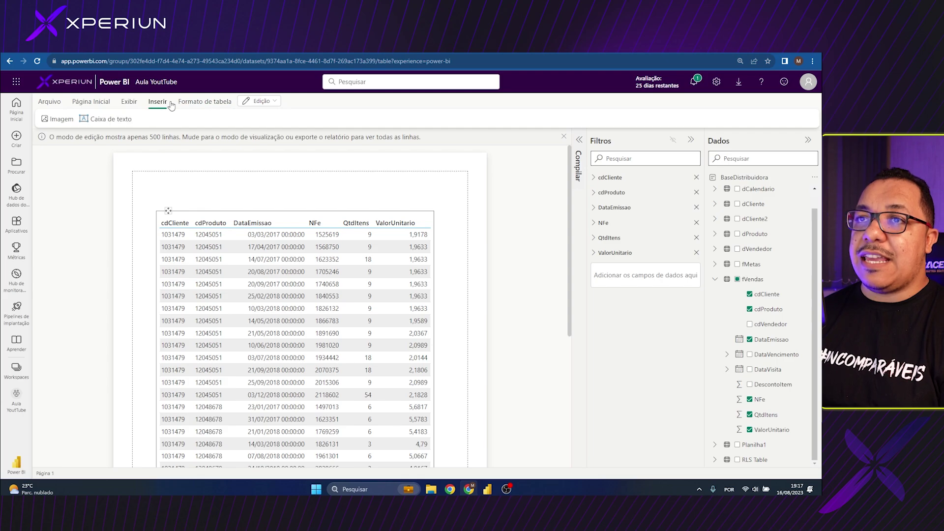
pyautogui.click(97, 122)
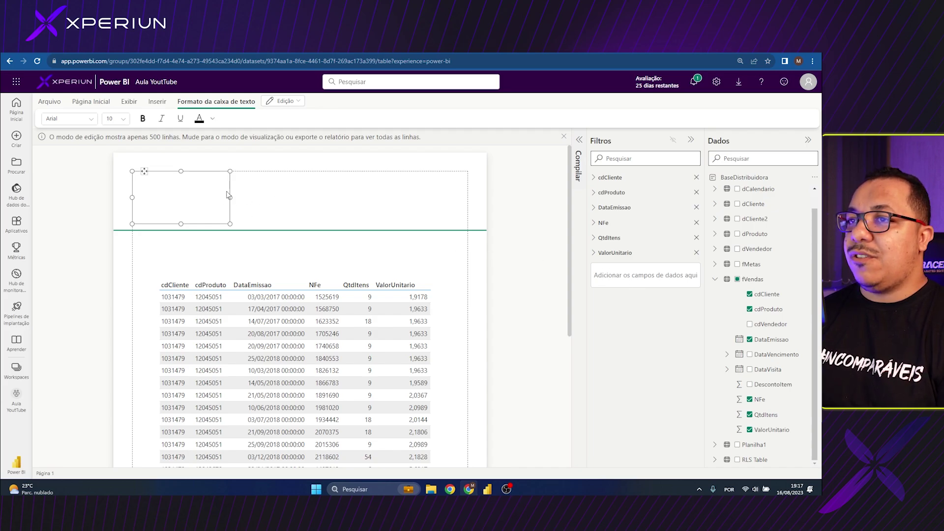
pyautogui.moveTo(229, 196); pyautogui.dragTo(375, 197)
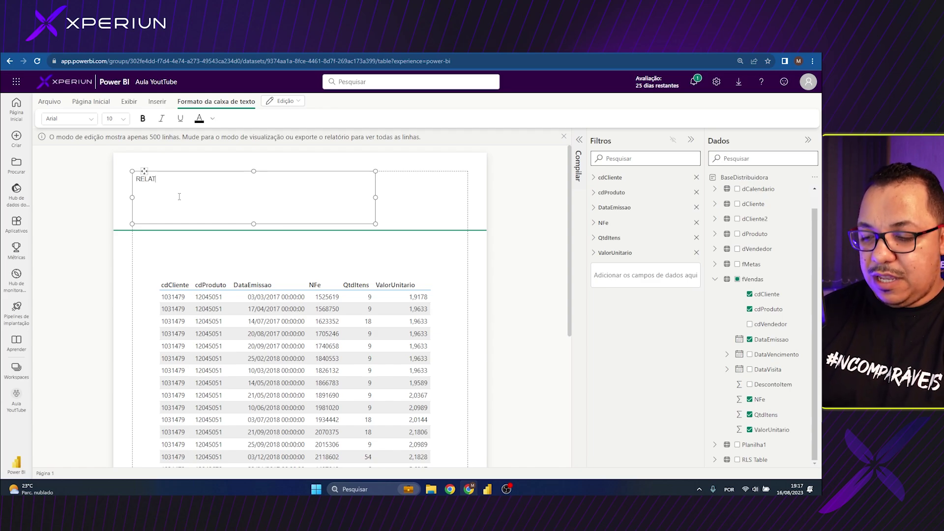
pyautogui.write('ÓRIOS DE PEDIDOS')
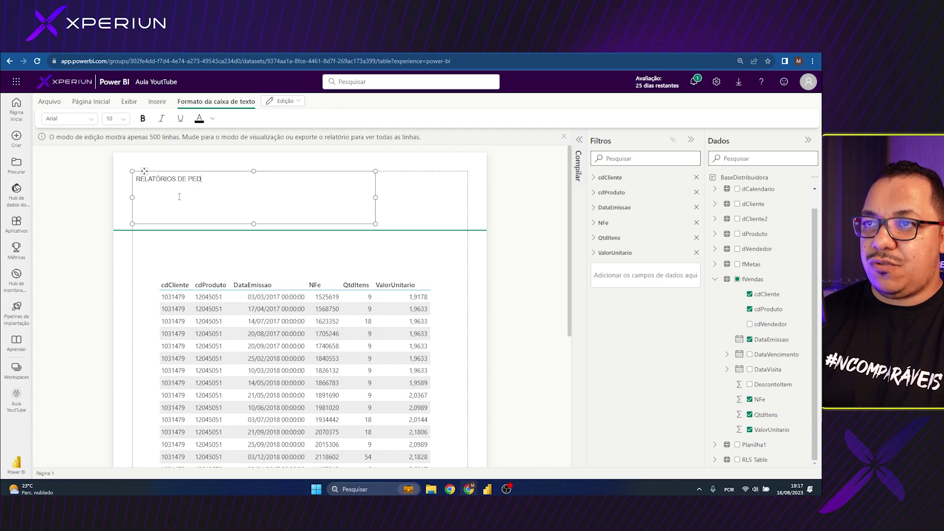
pyautogui.doubleClick(206, 179)
pyautogui.write('VEN')
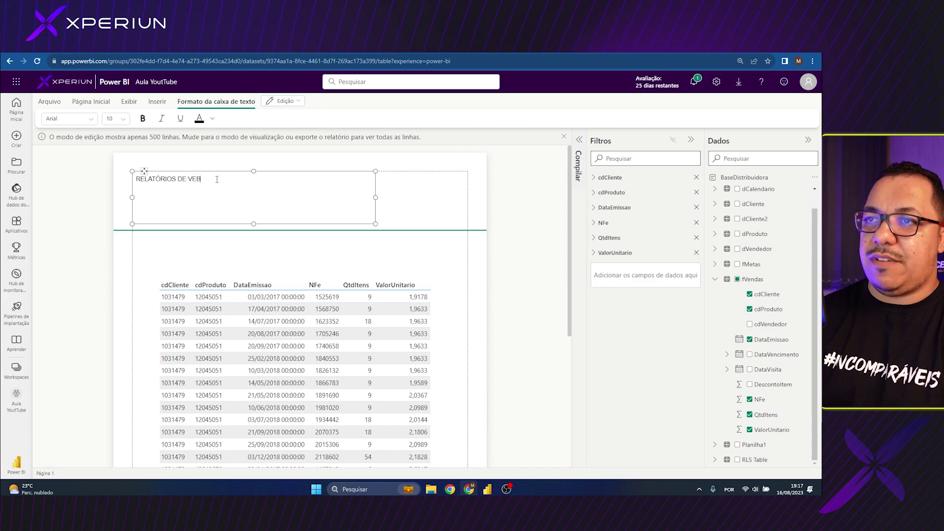
pyautogui.write('NDAS')
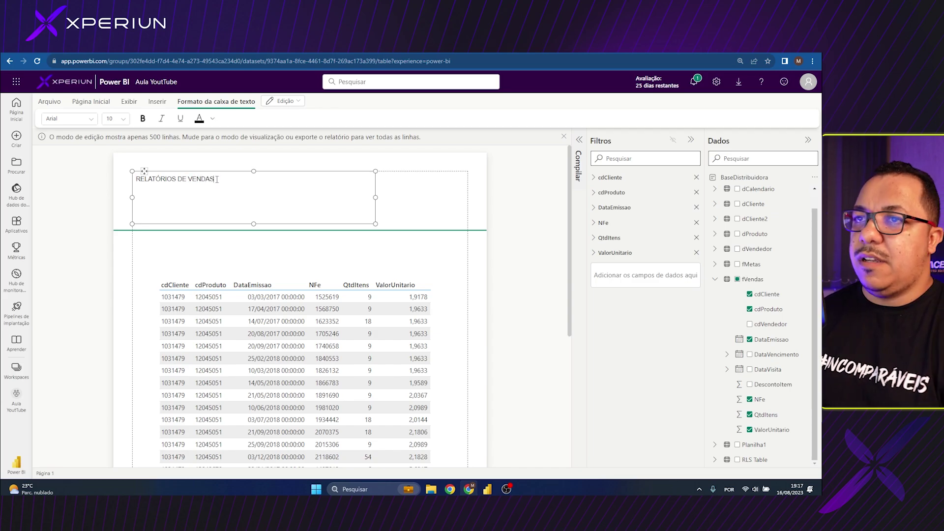
pyautogui.moveTo(375, 223); pyautogui.dragTo(253, 202)
pyautogui.tripleClick(206, 179)
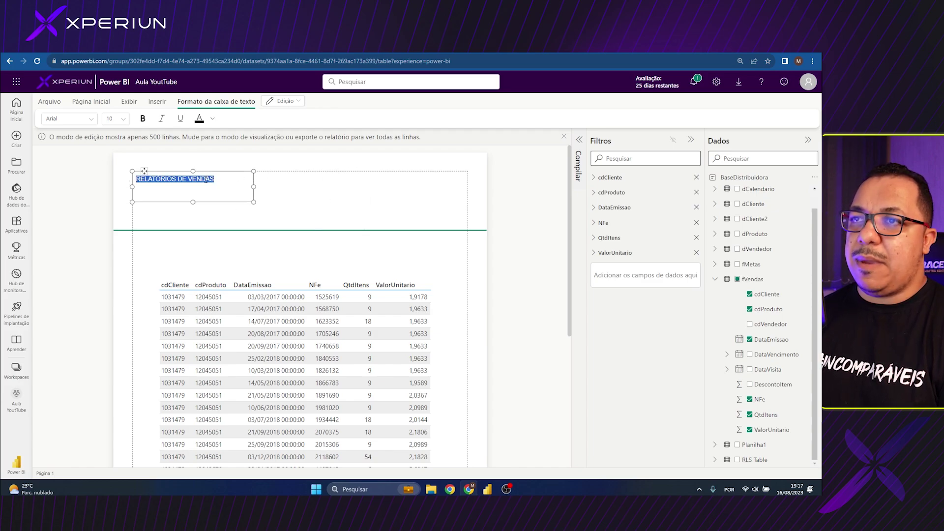
pyautogui.click(69, 119)
pyautogui.press('Escape')
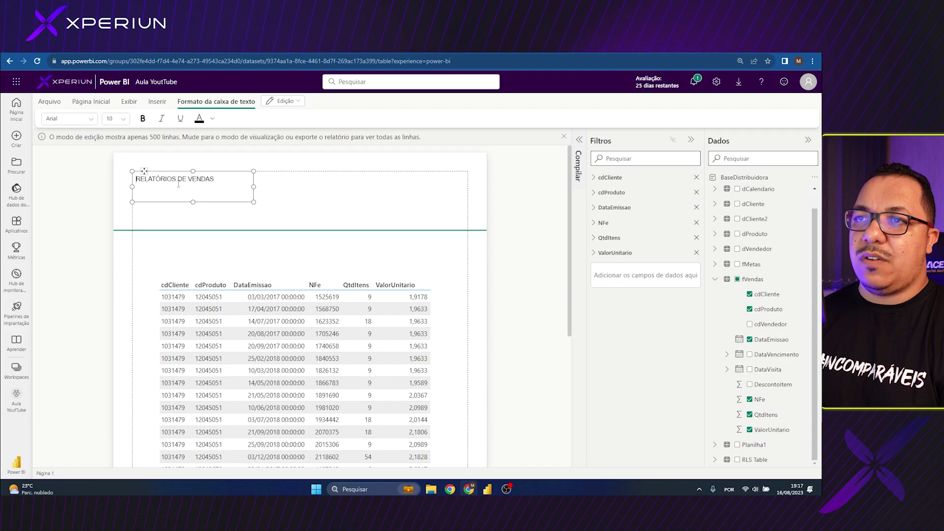
pyautogui.press('Escape')
pyautogui.click(216, 197)
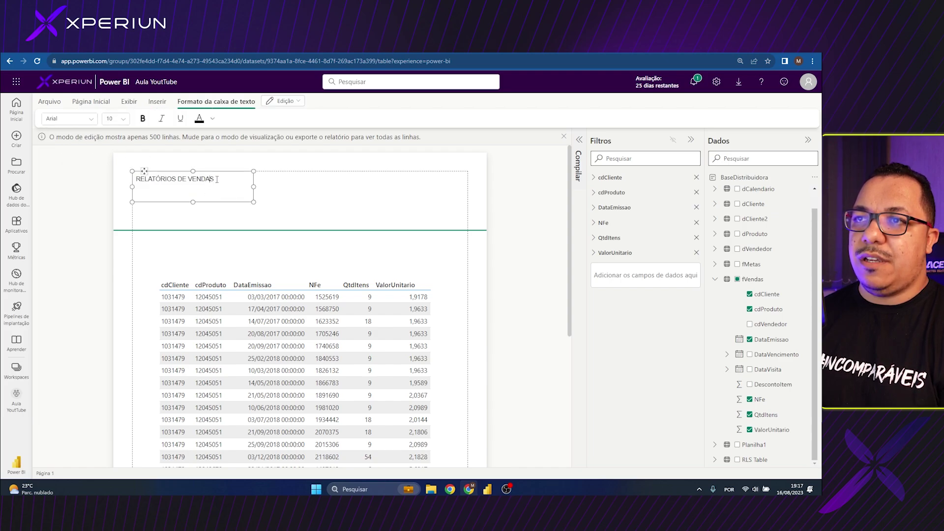
pyautogui.hotkey('ctrl', 'a')
pyautogui.press('Escape')
pyautogui.click(145, 175)
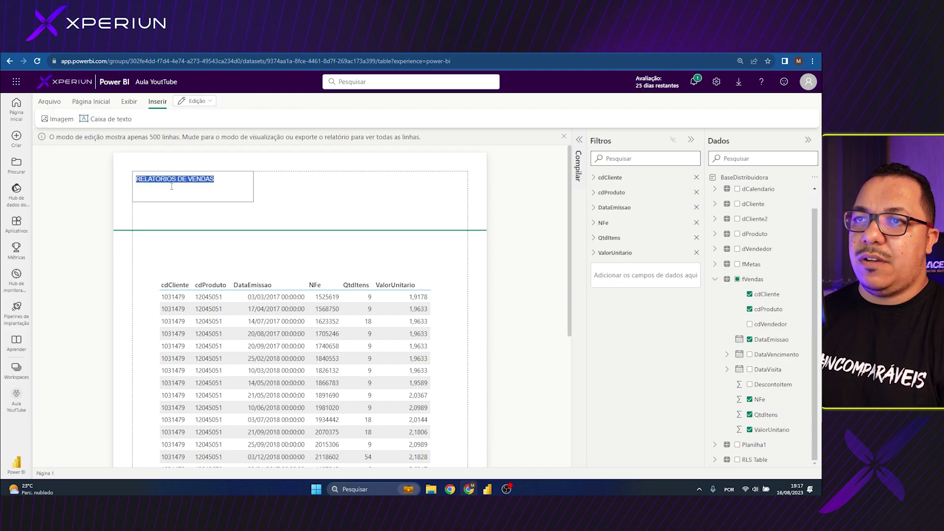
# Format the whole "RELATÓRIOS DE VENDAS" title in Segoe UI at size 16
pyautogui.hotkey('ctrl', 'a')
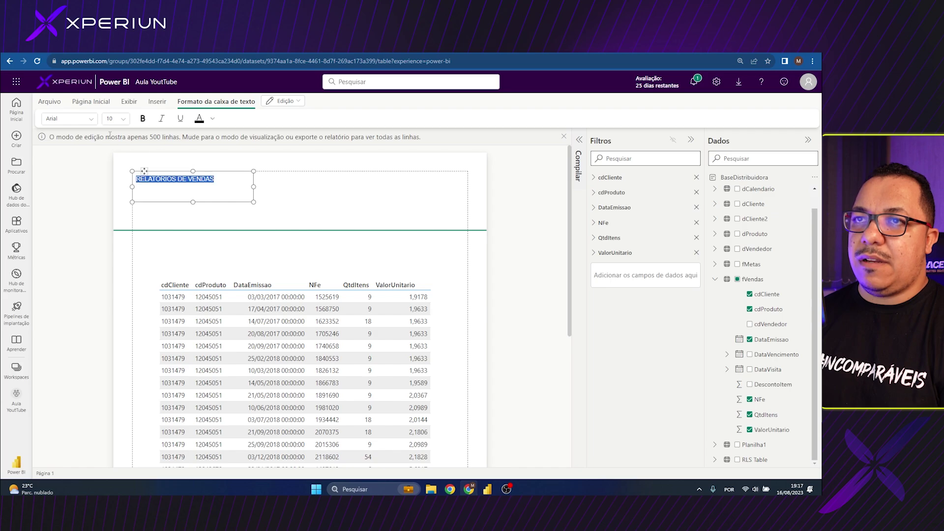
pyautogui.click(69, 119)
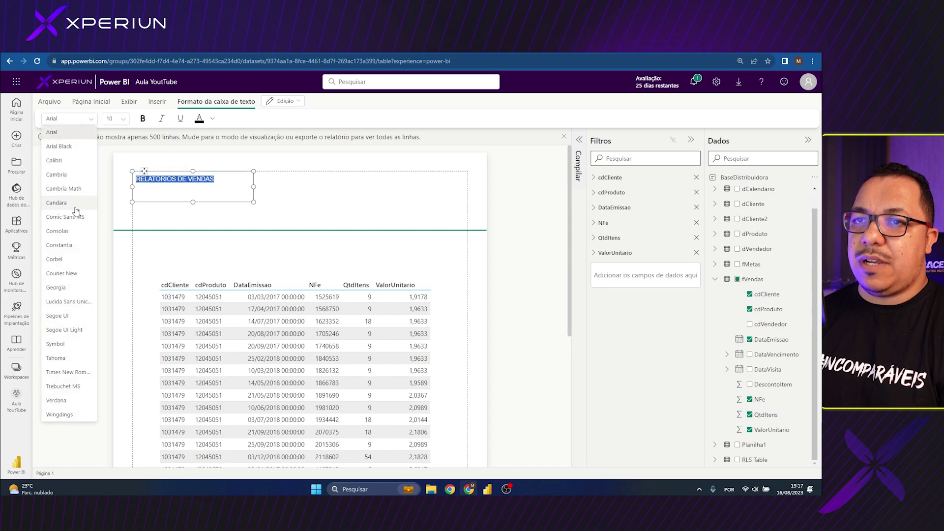
pyautogui.click(61, 315)
pyautogui.click(122, 121)
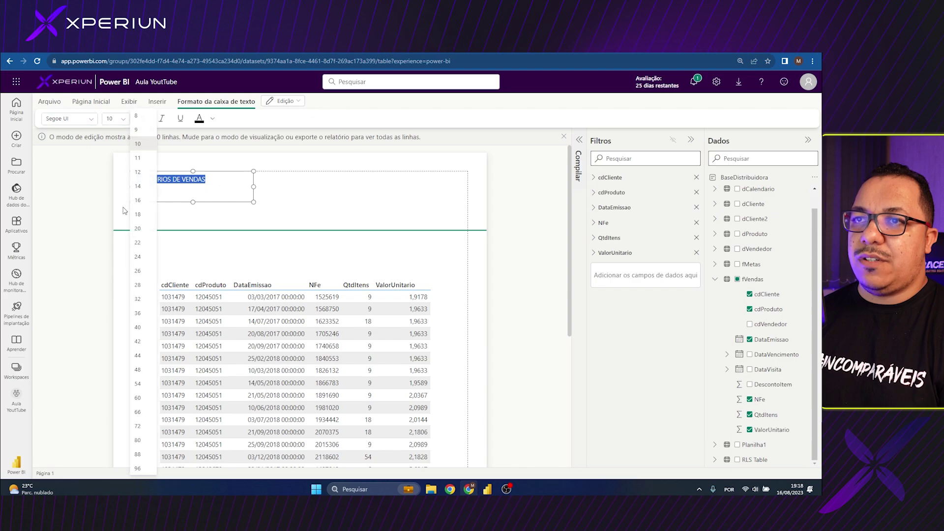
pyautogui.click(141, 198)
pyautogui.click(229, 226)
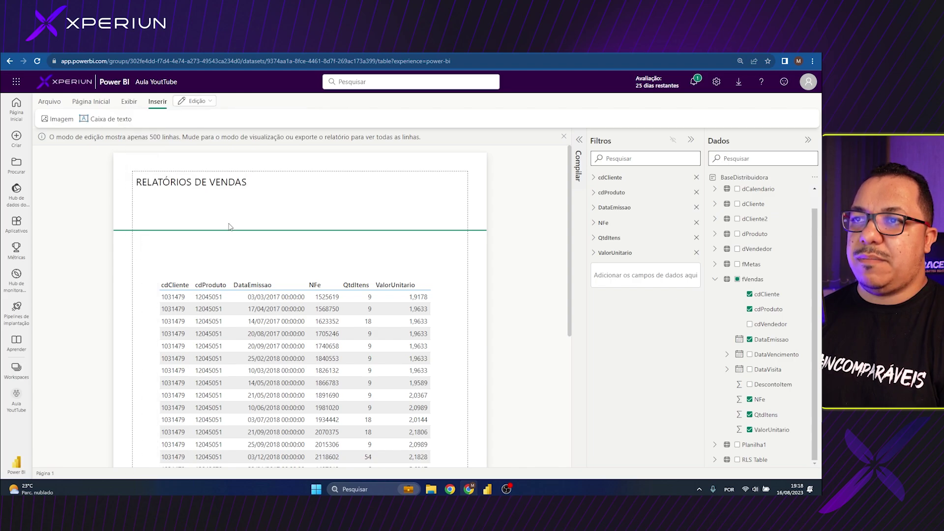
# Widen the title's text box and make all of its text bold
pyautogui.click(190, 181)
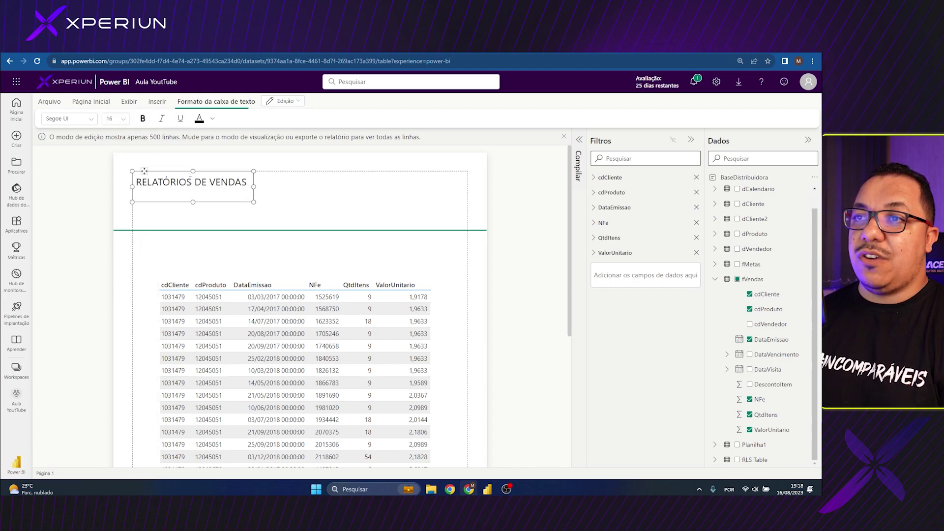
pyautogui.moveTo(247, 181); pyautogui.dragTo(292, 186)
pyautogui.click(142, 182)
pyautogui.click(138, 120)
pyautogui.click(227, 199)
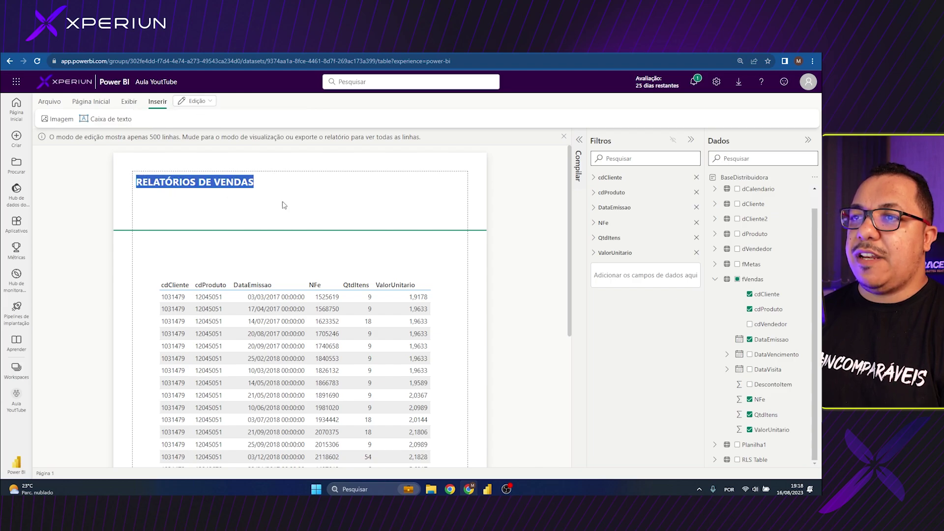
pyautogui.click(226, 197)
pyautogui.click(256, 206)
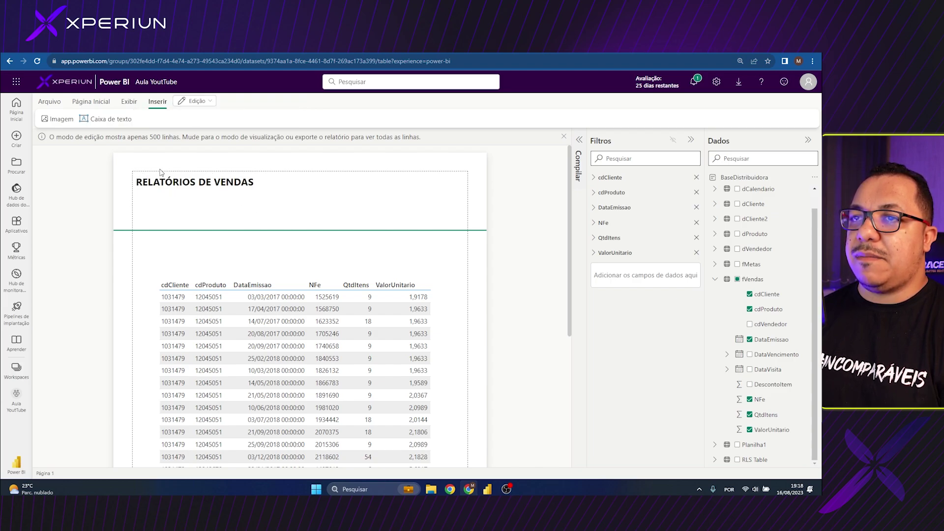
# Move the title box to the middle of the page header, just above the header line, and reduce its height
pyautogui.click(163, 172)
pyautogui.moveTo(144, 171); pyautogui.dragTo(230, 201)
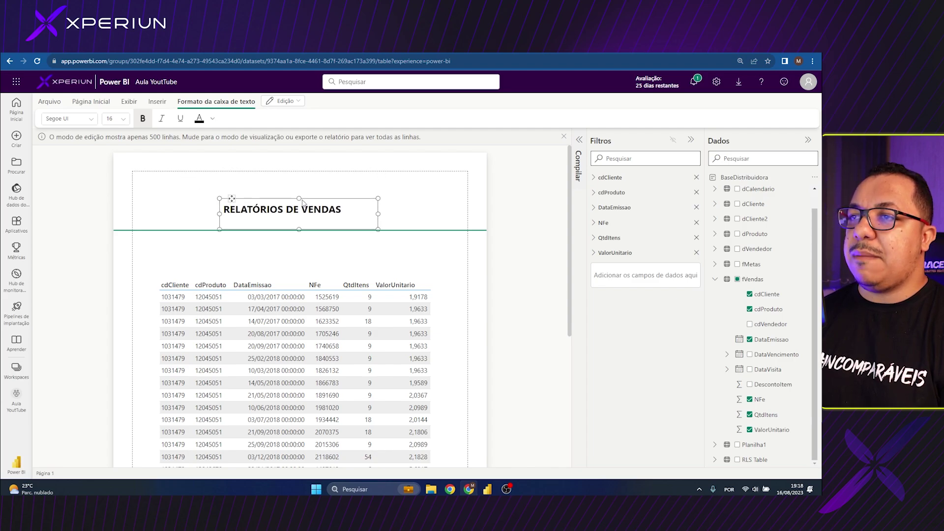
pyautogui.moveTo(298, 199); pyautogui.dragTo(298, 211)
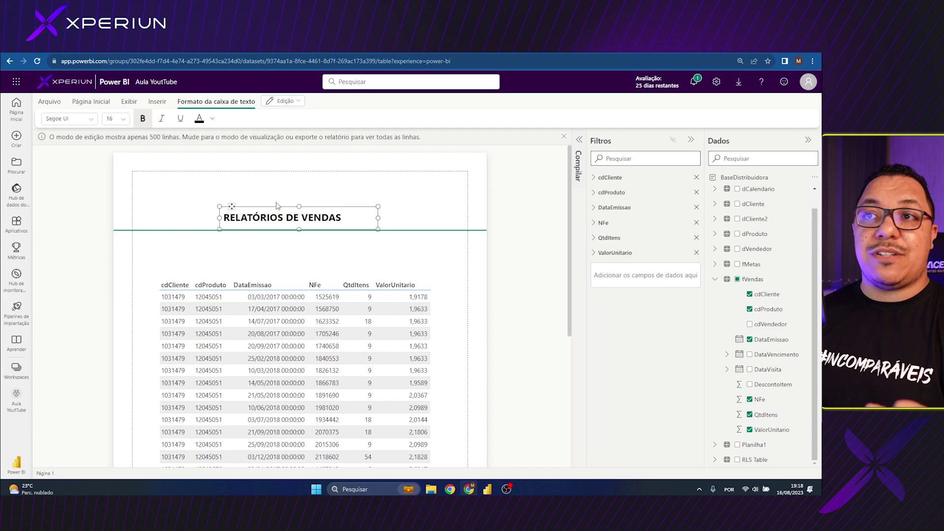
# Start inserting an image from a URL and copy the image address of the yellow Power BI logo from the Google Images results
pyautogui.click(157, 102)
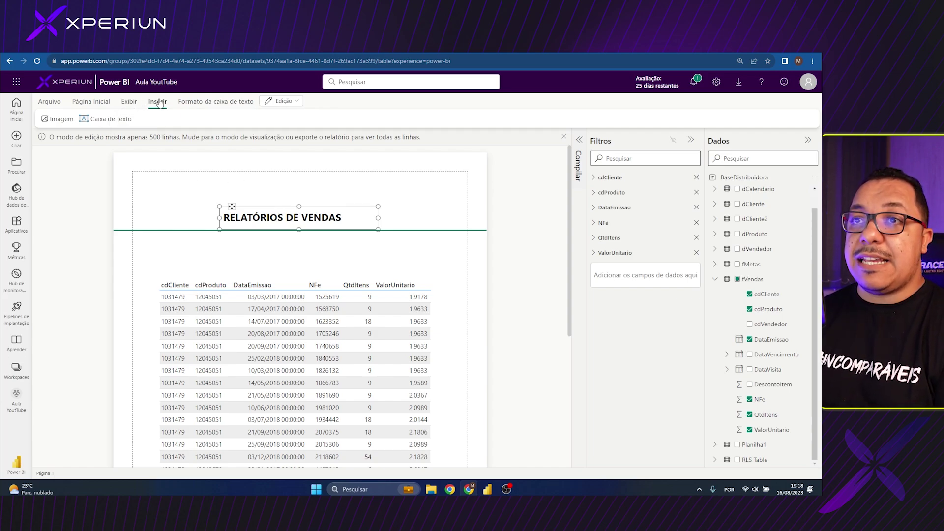
pyautogui.click(61, 120)
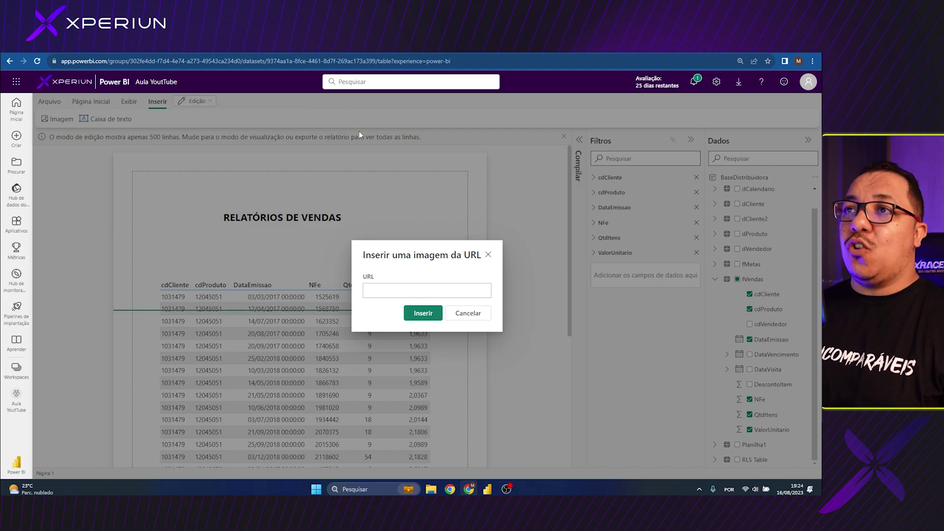
pyautogui.hotkey('ctrl', 'Tab')
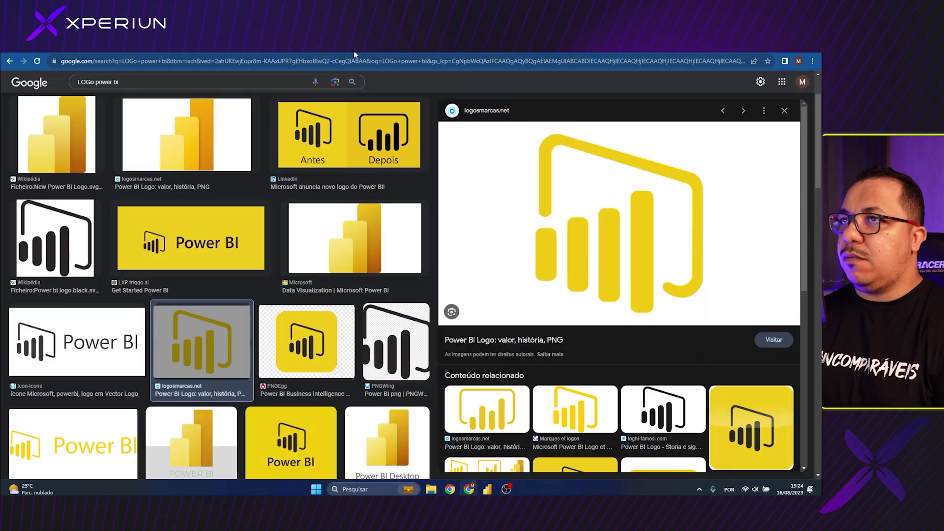
pyautogui.rightClick(542, 219)
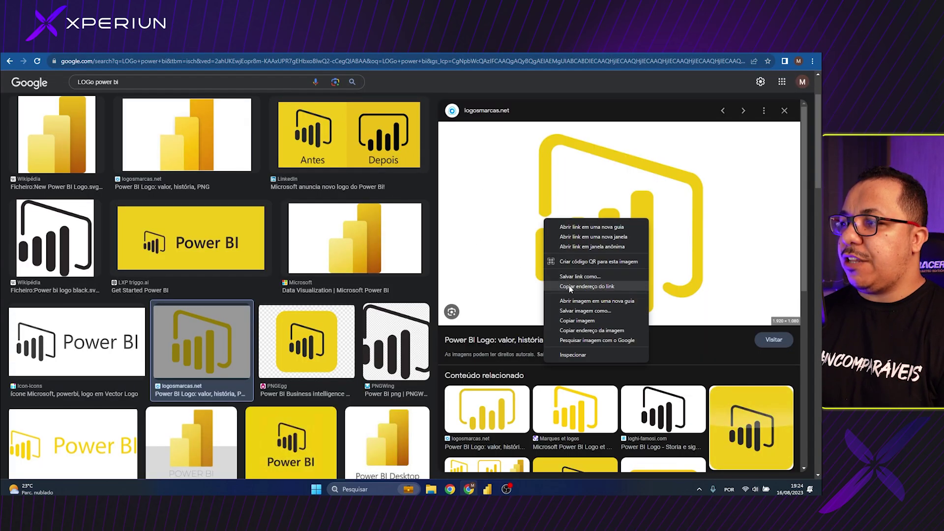
pyautogui.click(574, 334)
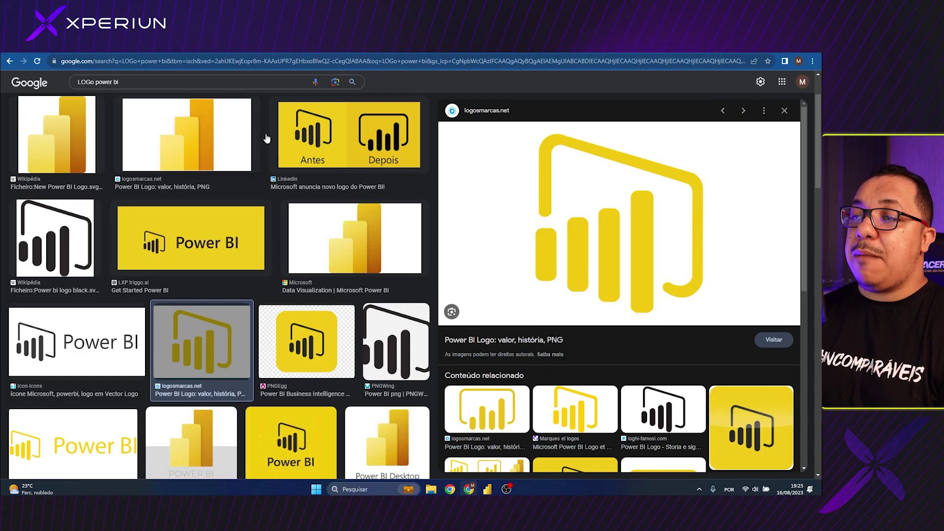
# Return to the report's image dialog and insert the logo from the copied logosmarcas.net image address
pyautogui.hotkey('alt', 'Tab')
pyautogui.hotkey('alt', 'Tab')
pyautogui.hotkey('ctrl', 'Tab')
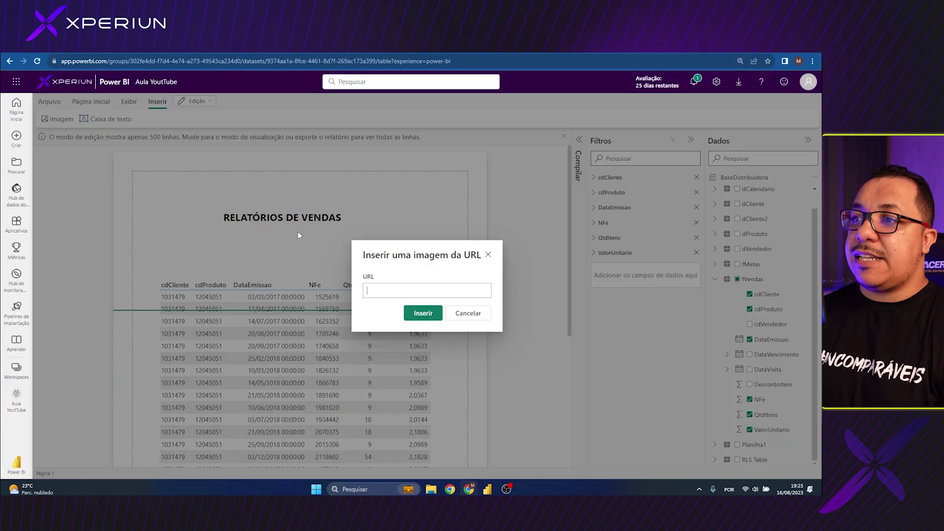
pyautogui.press('super+v')
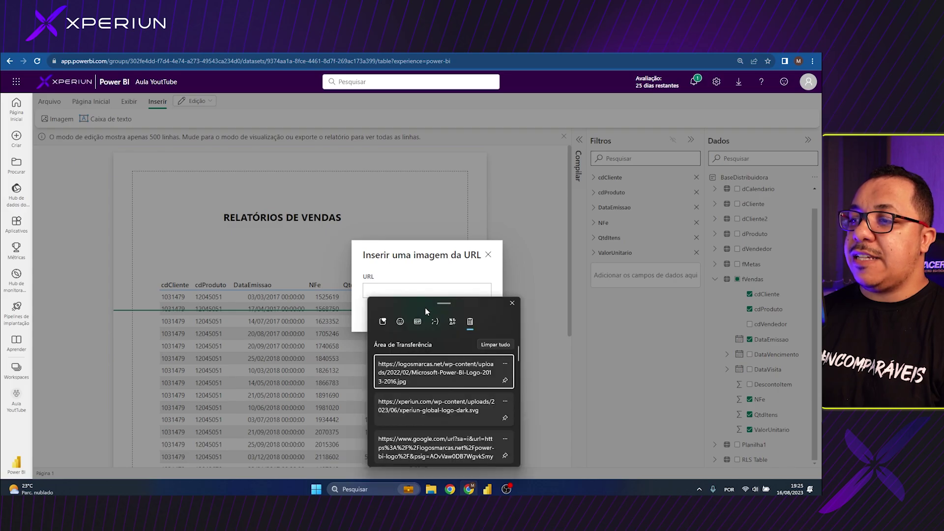
pyautogui.click(401, 374)
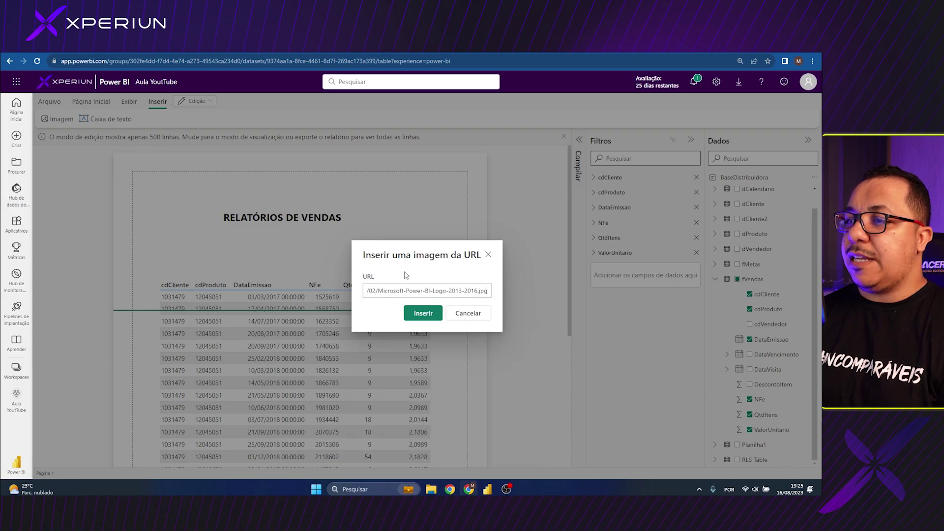
pyautogui.click(422, 314)
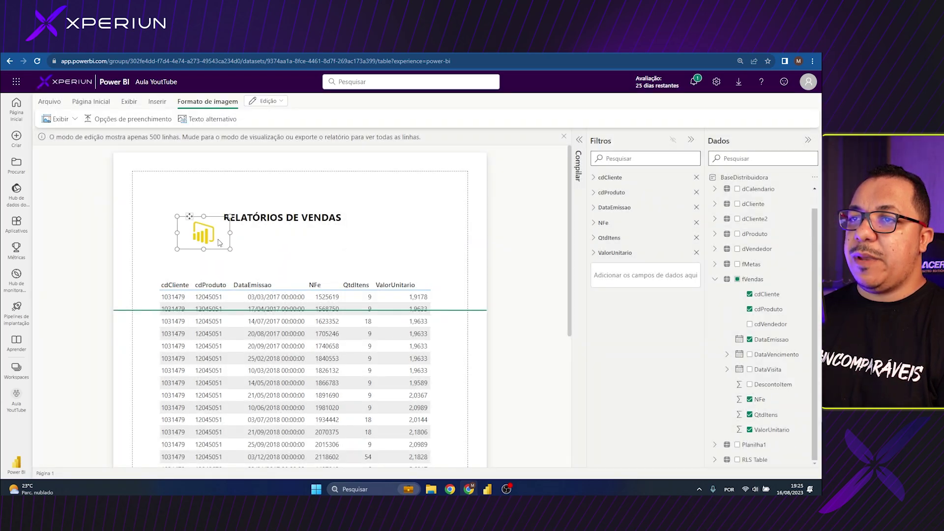
# Move the logo to the middle of the page's top margin line, directly above the "RELATÓRIOS DE VENDAS" title
pyautogui.click(193, 208)
pyautogui.click(194, 224)
pyautogui.click(214, 224)
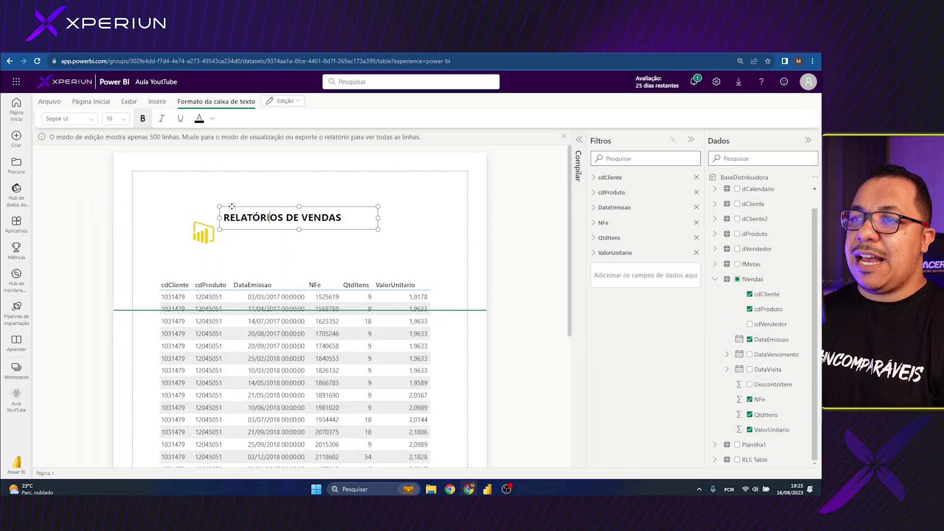
pyautogui.click(209, 242)
pyautogui.click(240, 252)
pyautogui.click(185, 216)
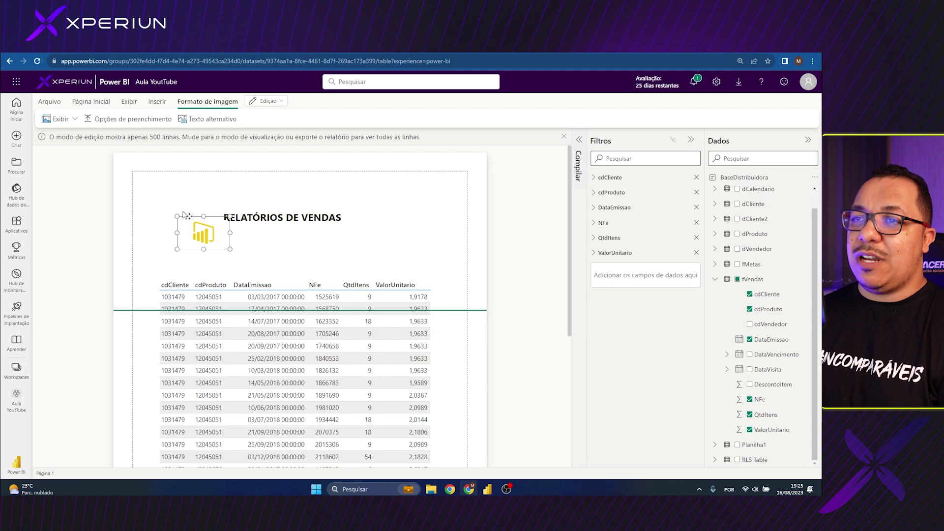
pyautogui.moveTo(187, 216); pyautogui.dragTo(274, 172)
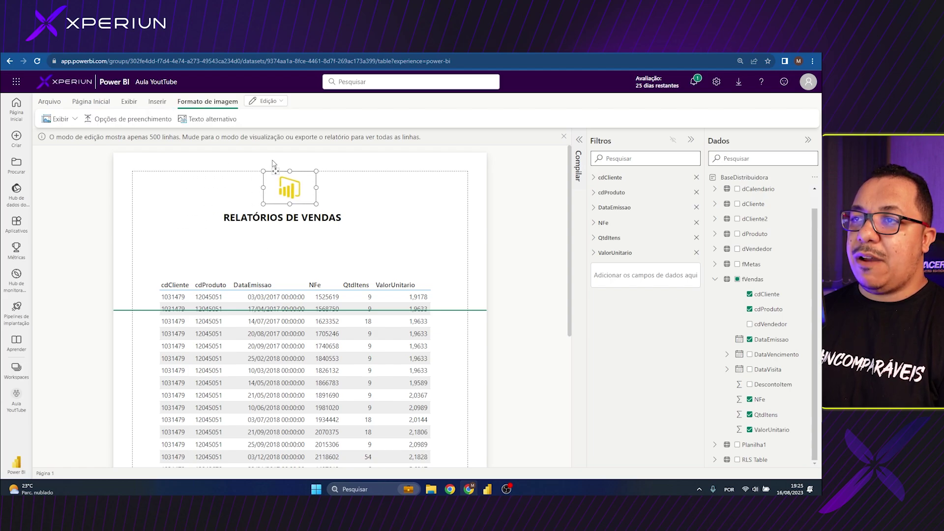
# Set the logo image's display option to "Ajustar ao tamanho"
pyautogui.click(313, 217)
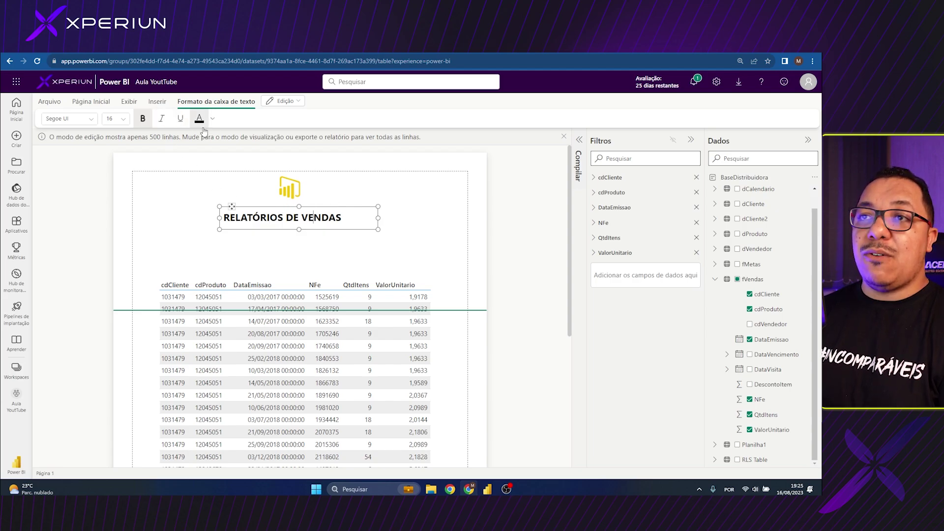
pyautogui.click(285, 198)
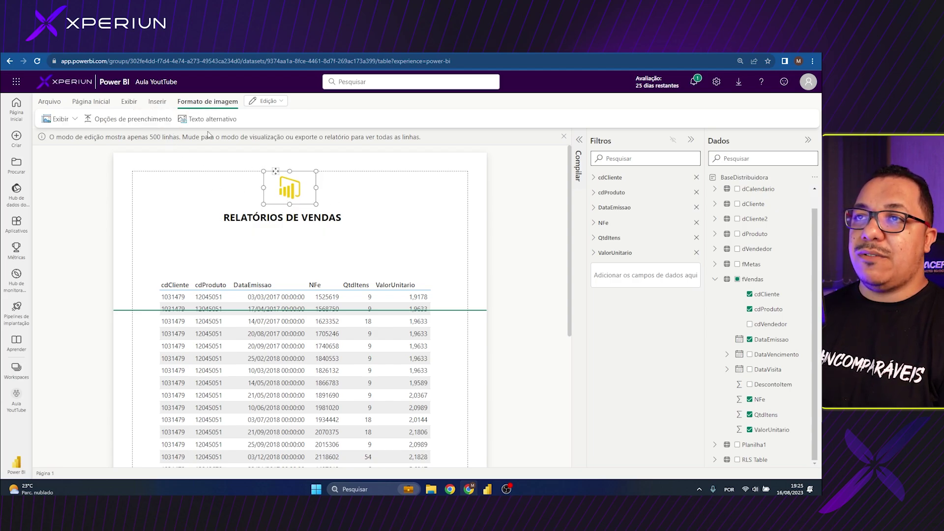
pyautogui.click(67, 121)
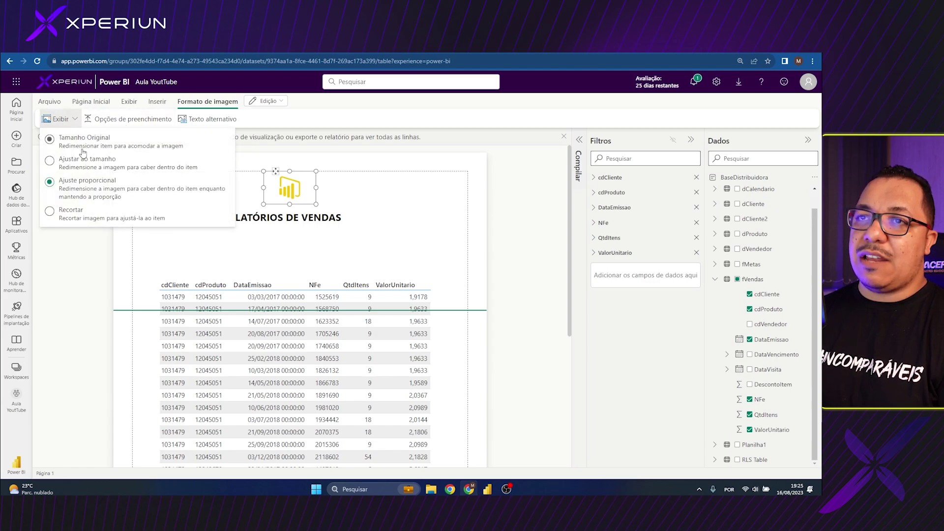
pyautogui.click(64, 165)
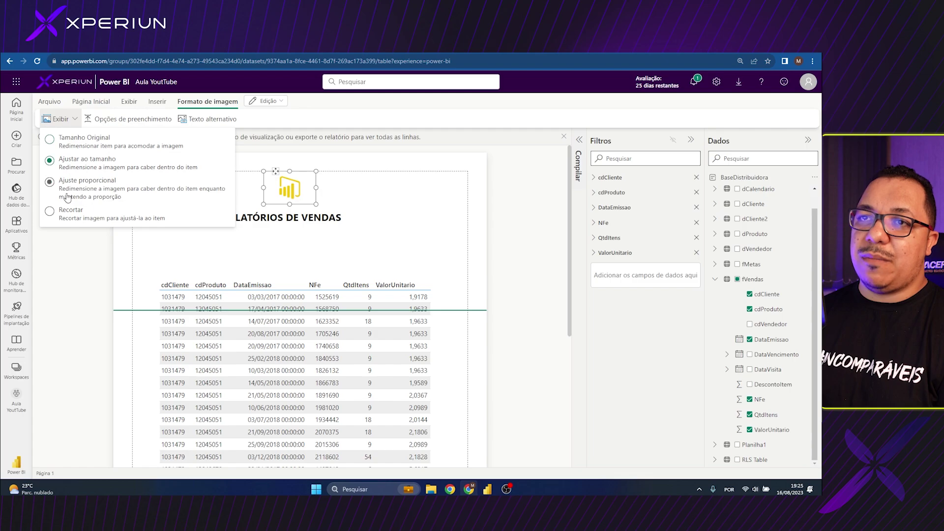
pyautogui.click(67, 189)
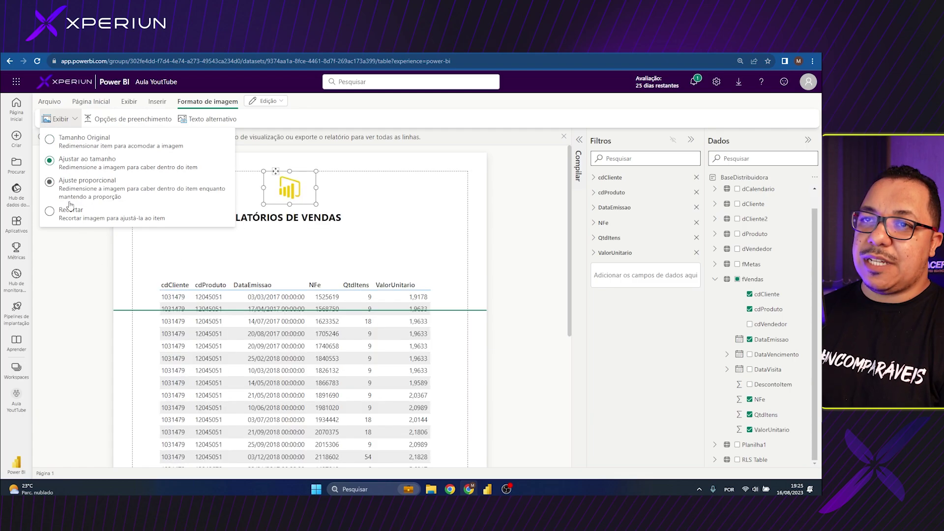
pyautogui.click(110, 261)
# Color the whole "RELATÓRIOS DE VENDAS" title dark blue and deselect its text box
pyautogui.click(319, 216)
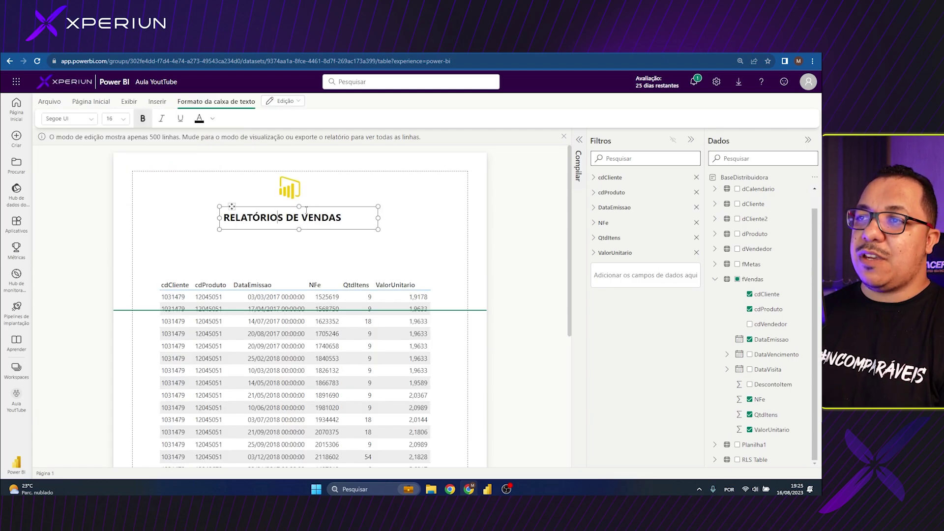
pyautogui.click(320, 217)
pyautogui.tripleClick(320, 217)
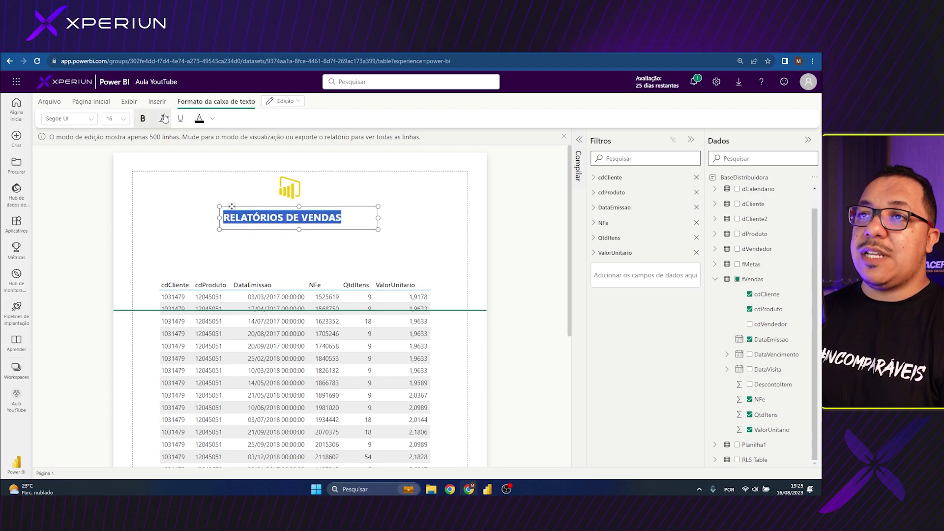
pyautogui.click(212, 118)
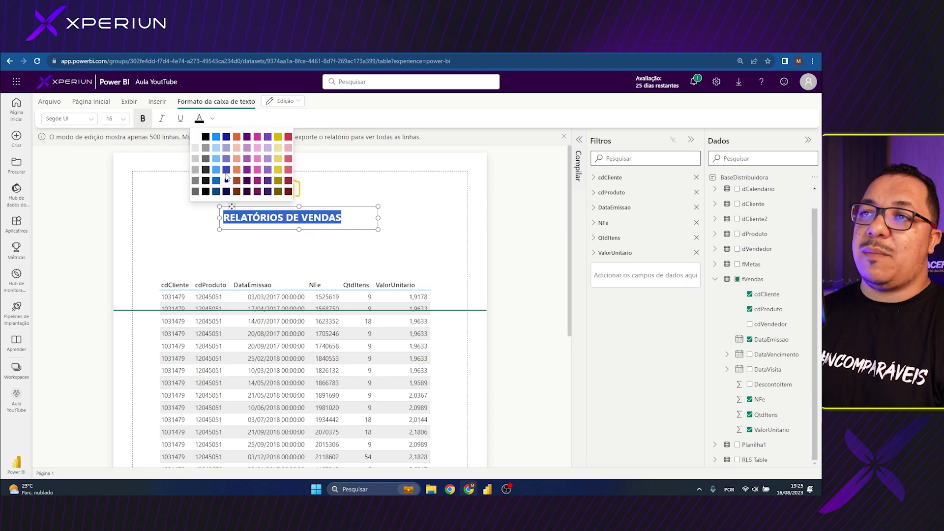
pyautogui.click(225, 137)
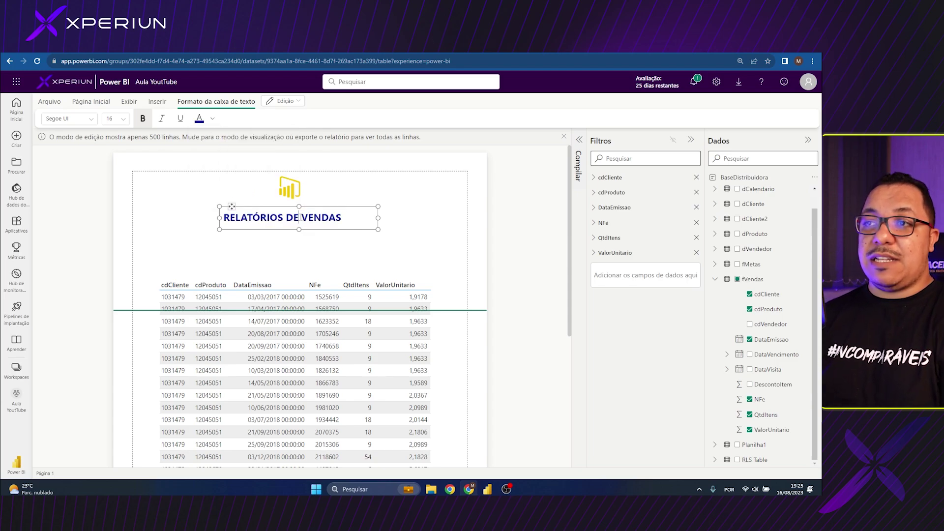
pyautogui.tripleClick(299, 217)
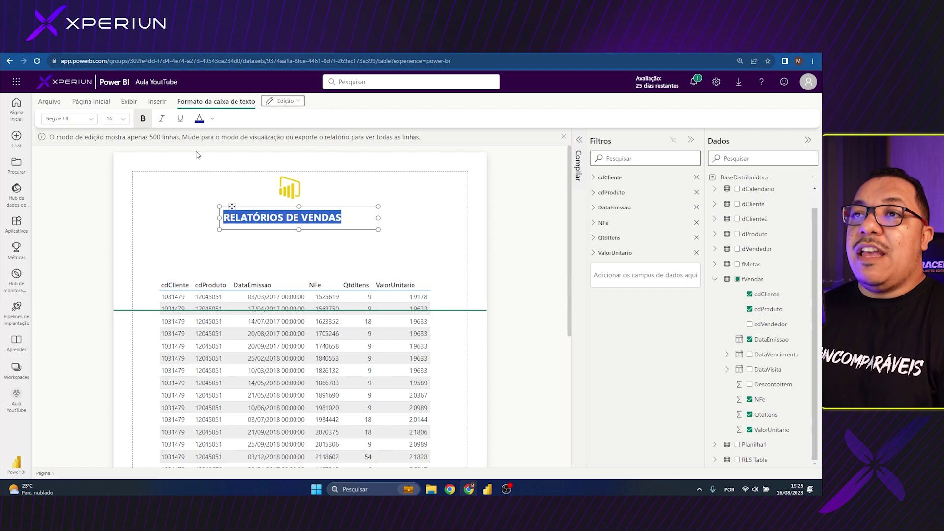
pyautogui.click(170, 169)
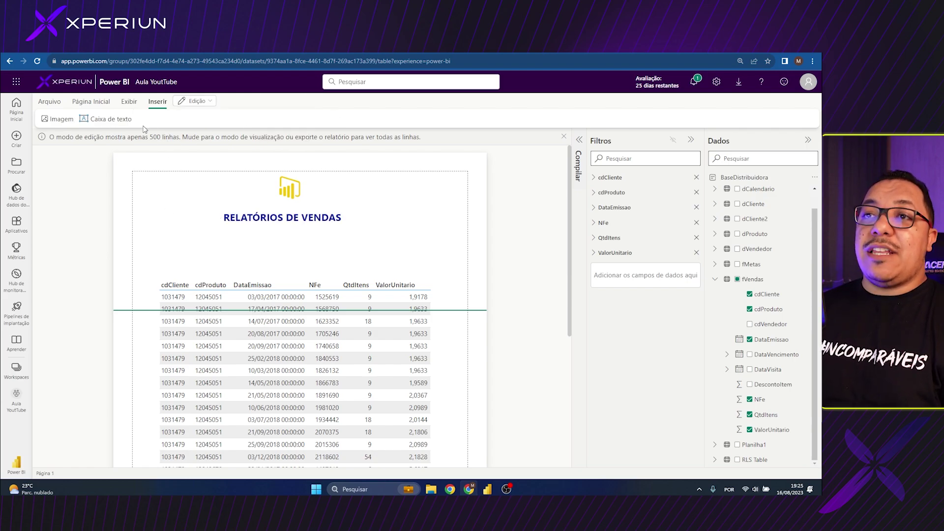
# Compare the report in web layout and print layout, check its diagnostics, and return to print layout
pyautogui.click(128, 101)
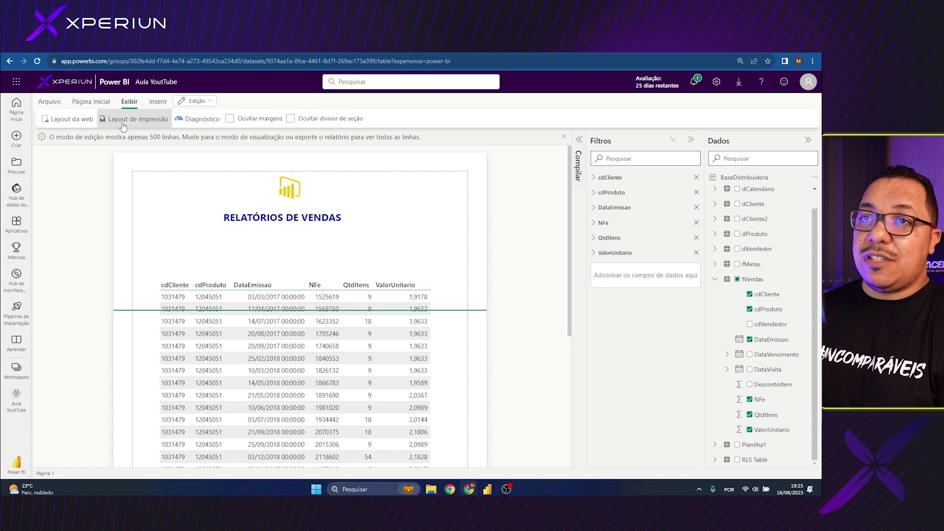
pyautogui.click(82, 124)
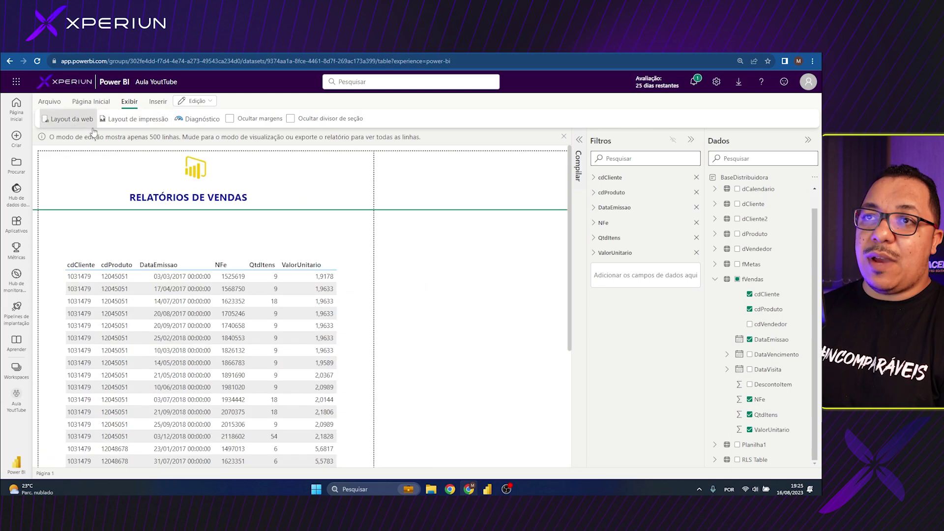
pyautogui.scroll(-1, 308, 259)
pyautogui.scroll(1, 307, 259)
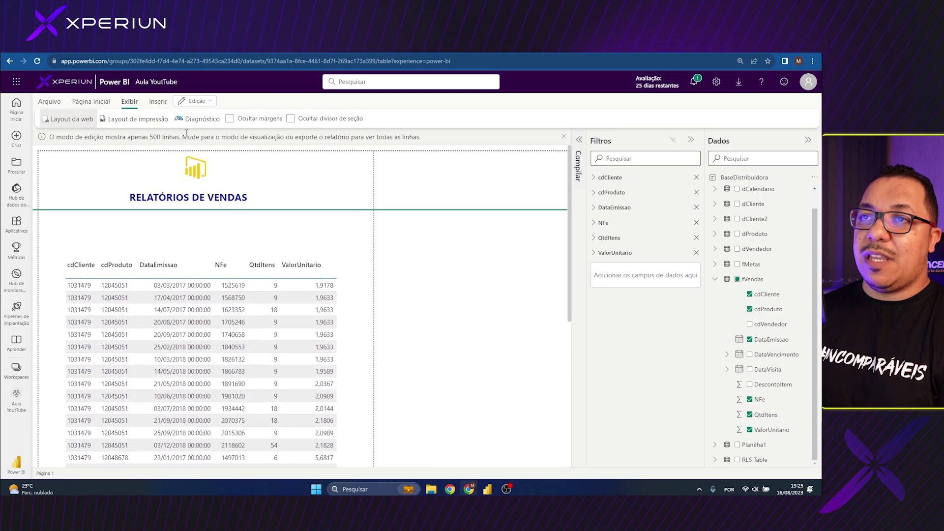
pyautogui.click(134, 119)
pyautogui.click(198, 119)
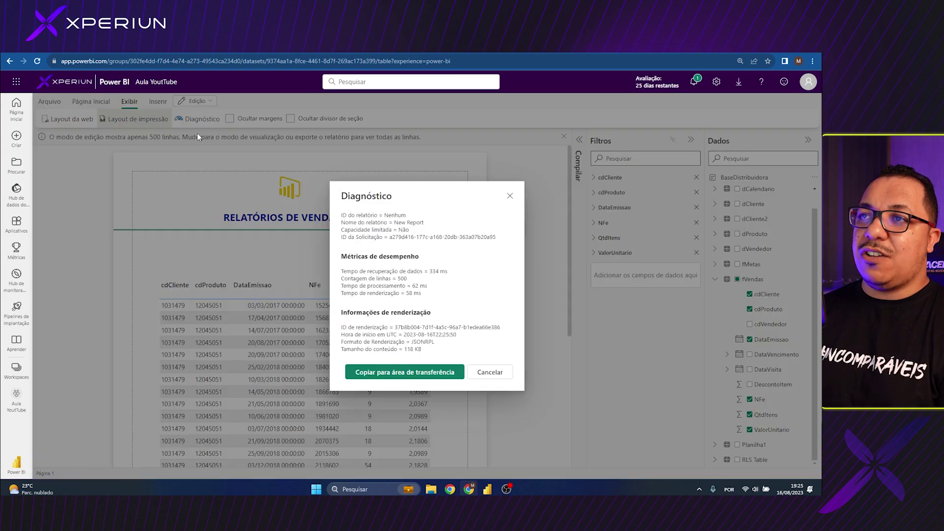
pyautogui.click(509, 196)
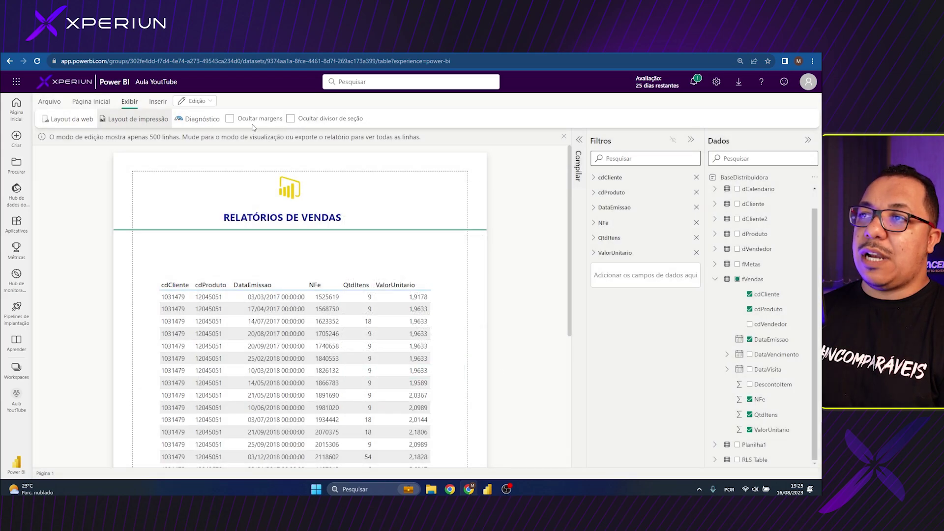
pyautogui.click(65, 122)
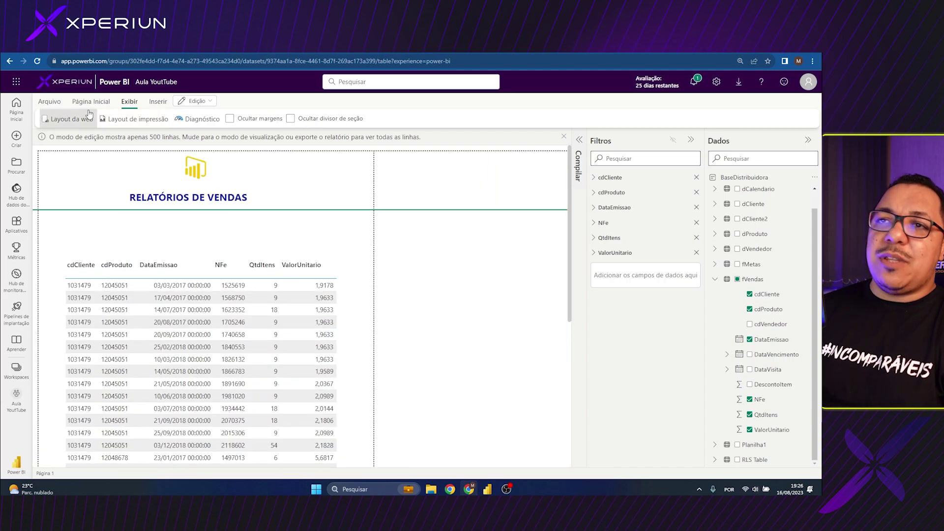
pyautogui.click(136, 123)
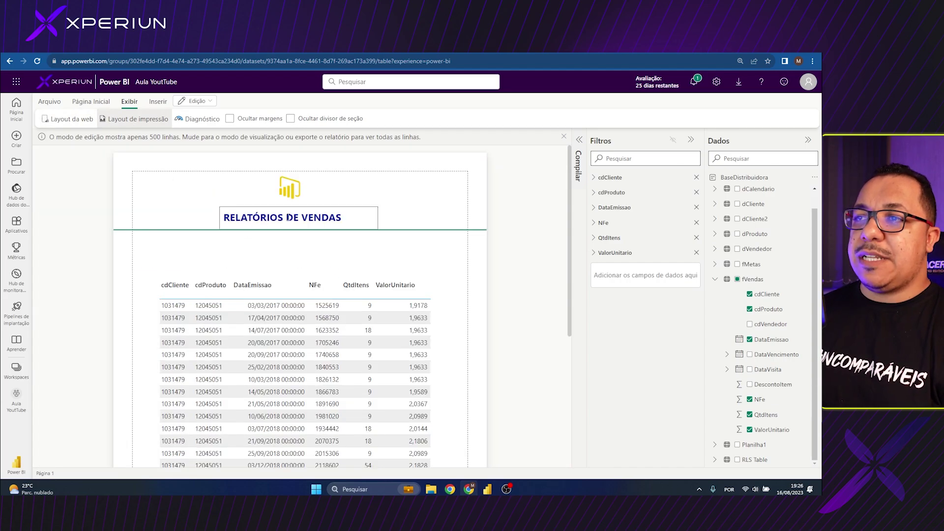
# Move the sales table up to just below the header line, keeping its horizontal position, and deselect it
pyautogui.click(289, 187)
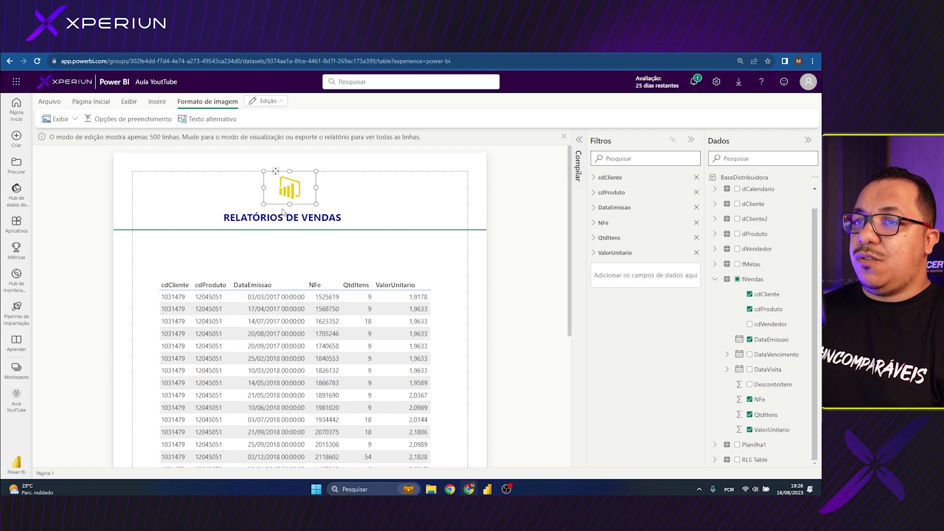
pyautogui.click(248, 246)
pyautogui.click(260, 281)
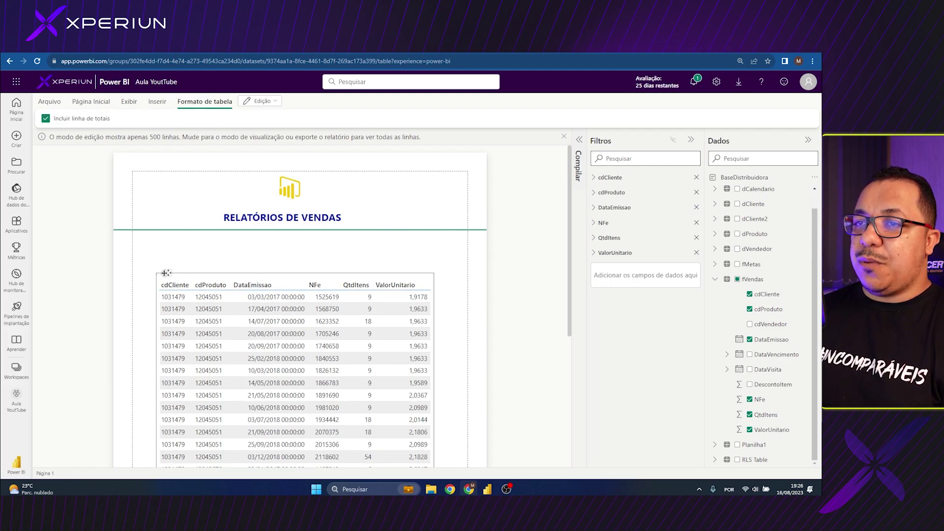
pyautogui.moveTo(166, 272); pyautogui.dragTo(167, 234)
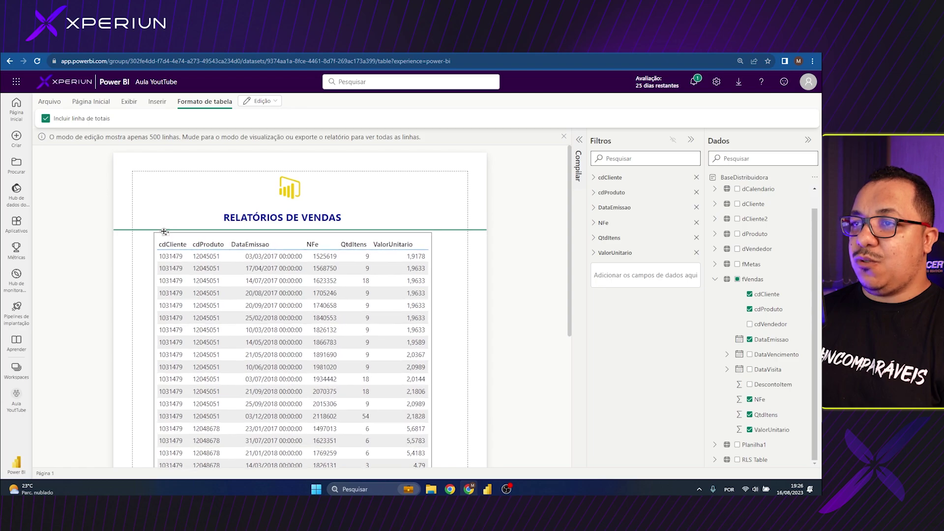
pyautogui.click(498, 228)
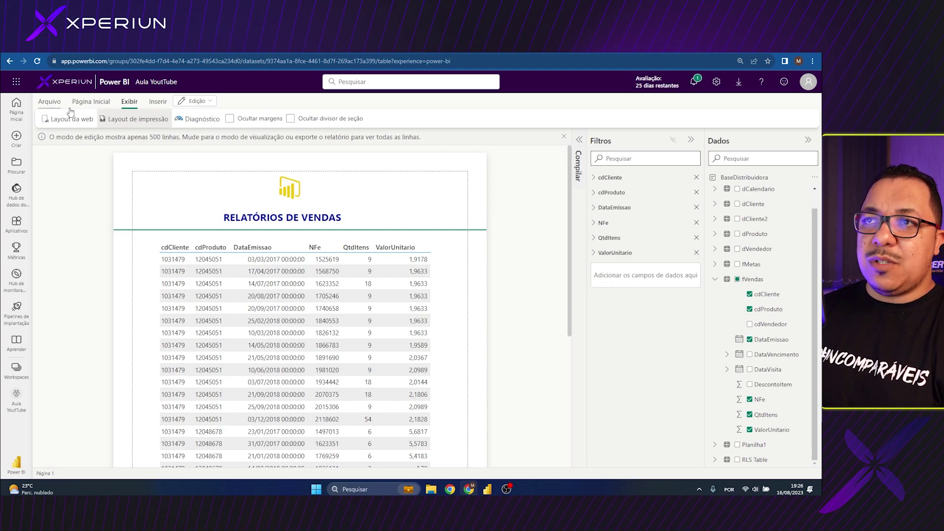
# Save the report to the Aula YoutTube workspace under a name made of "Relatório", the author's first name and "YouTube"
pyautogui.click(50, 101)
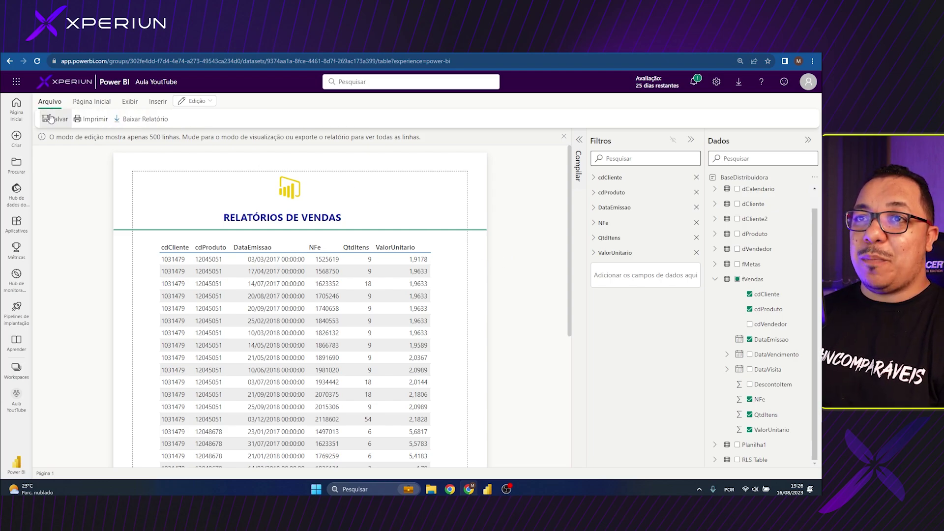
pyautogui.click(55, 120)
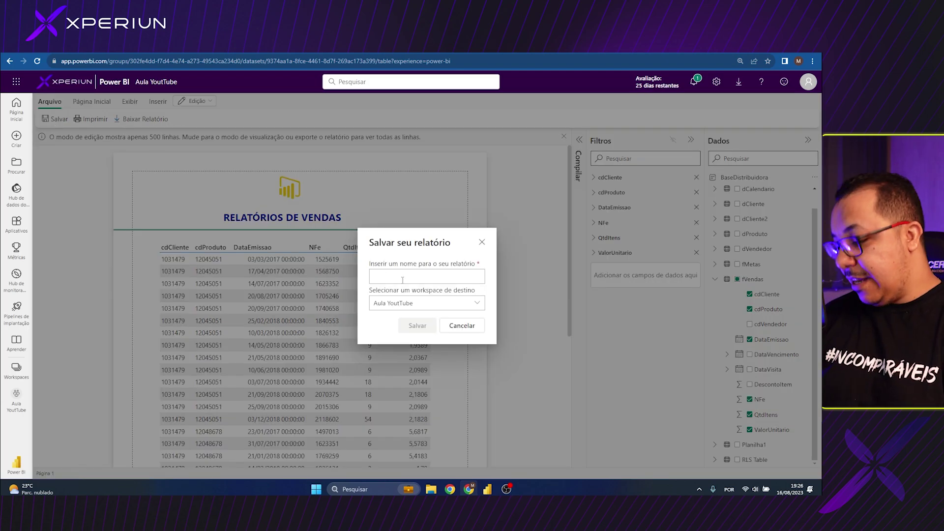
pyautogui.write('Relatório Maicon YouTube')
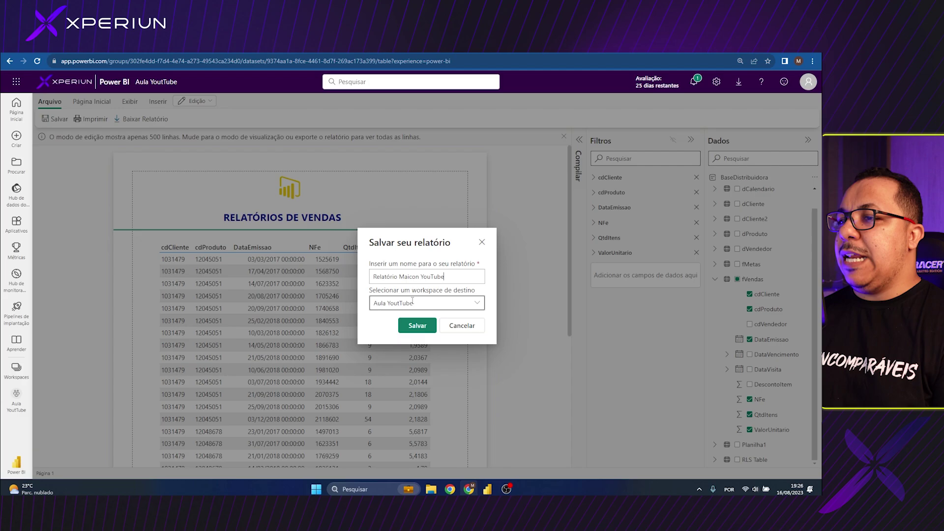
pyautogui.click(417, 303)
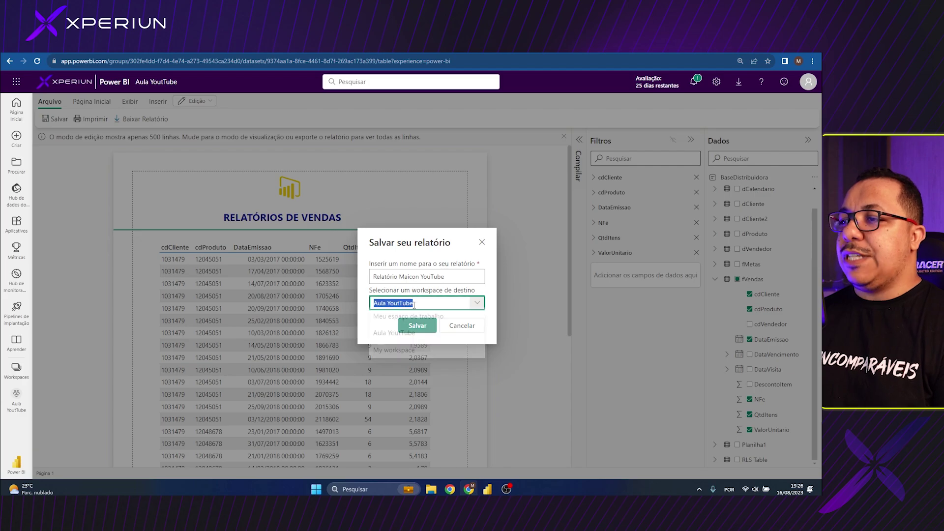
pyautogui.click(413, 334)
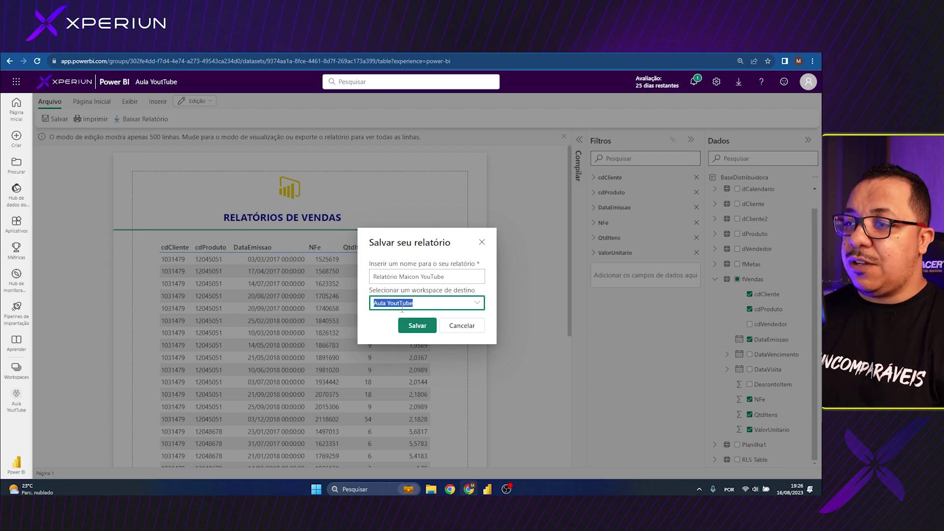
pyautogui.click(417, 326)
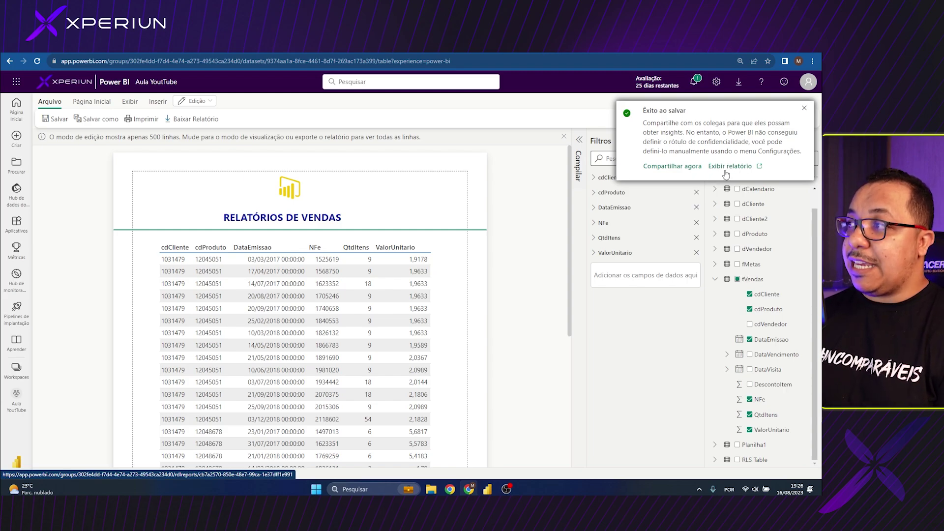
# Open the newly saved paginated report from the Aula YoutTube workspace
pyautogui.click(28, 375)
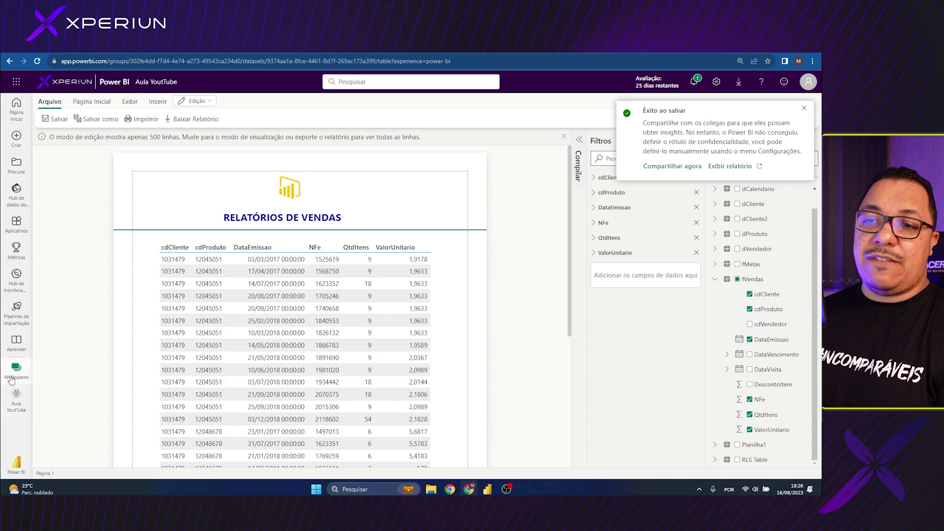
pyautogui.click(66, 187)
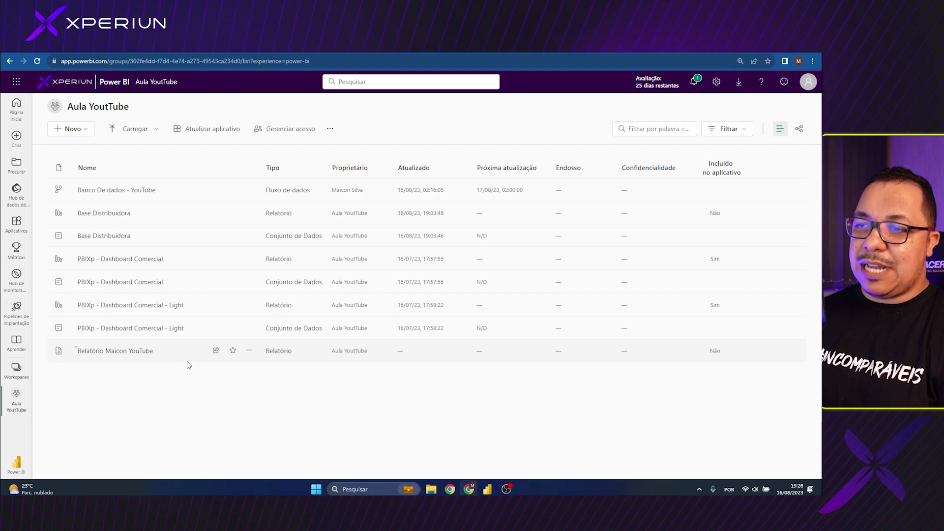
pyautogui.click(96, 357)
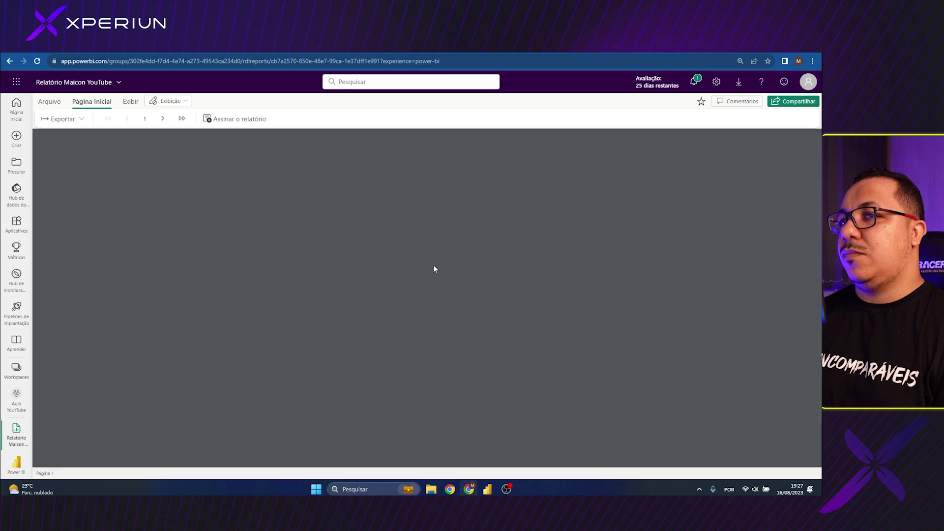
# Review the first three pages of the report and export it as a standard PDF
pyautogui.scroll(-5, 389, 228)
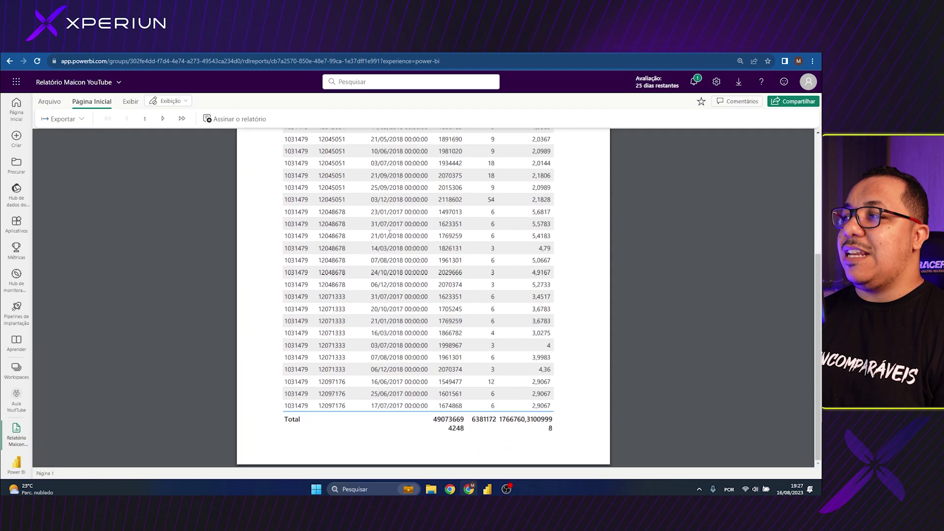
pyautogui.scroll(5, 389, 230)
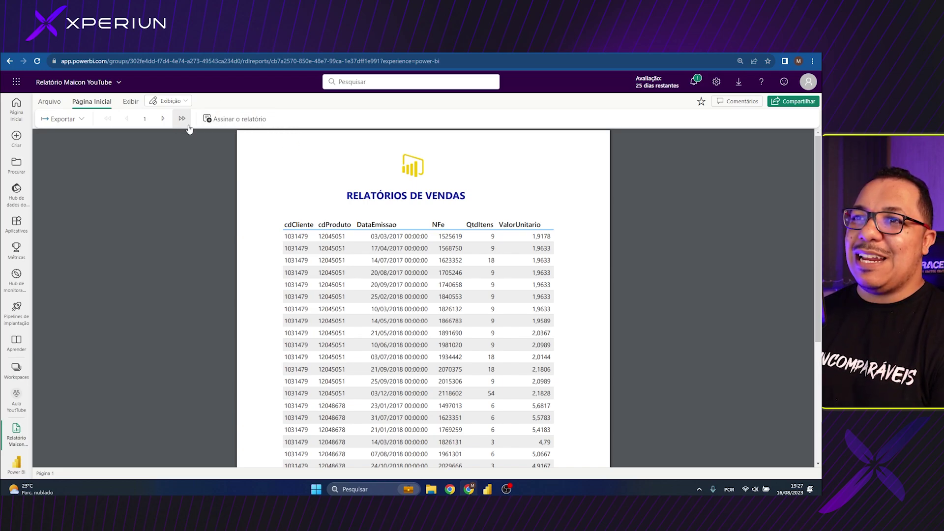
pyautogui.click(165, 120)
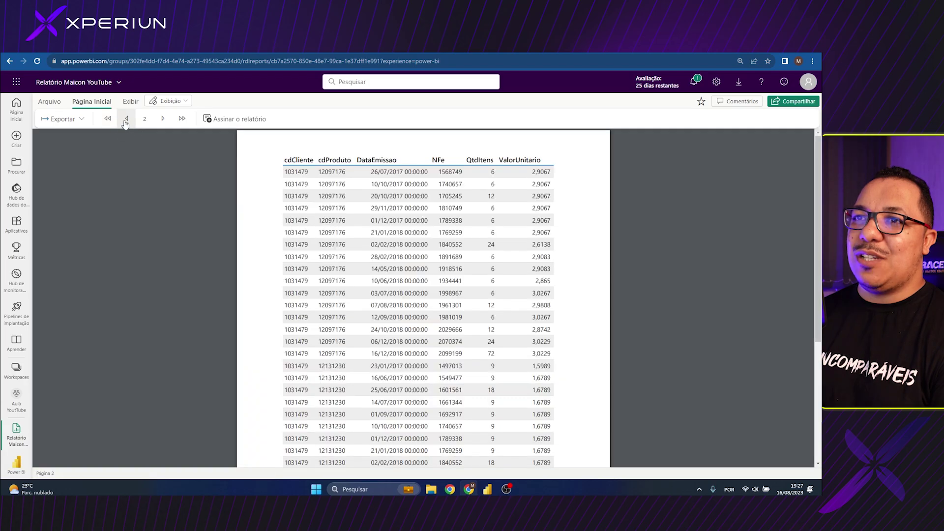
pyautogui.click(163, 119)
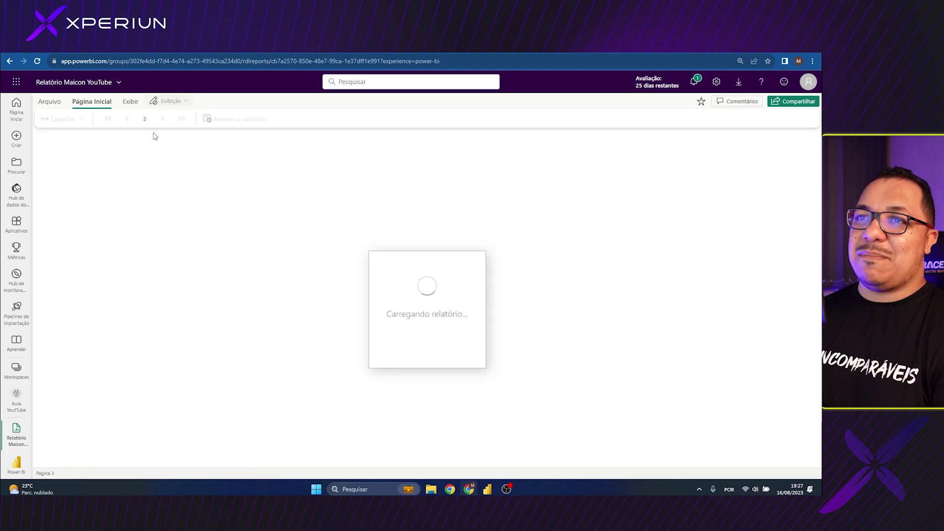
pyautogui.click(126, 119)
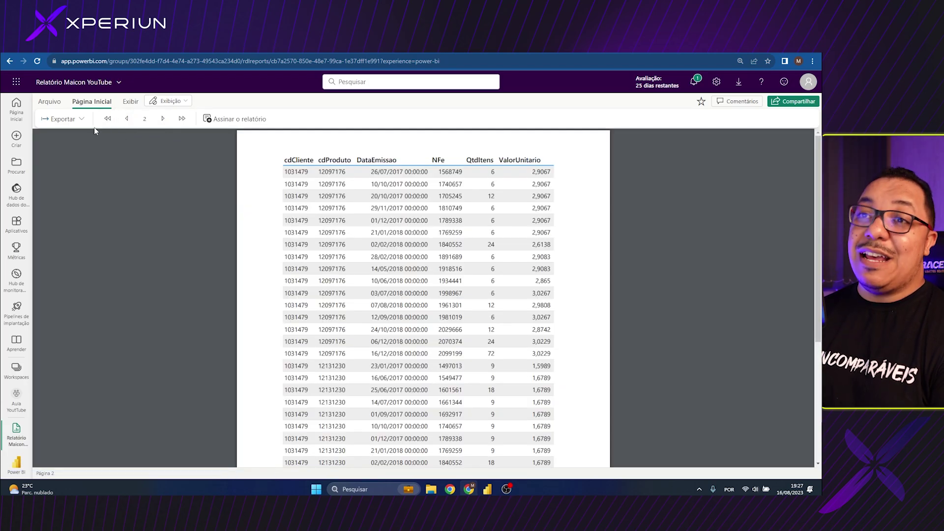
pyautogui.click(63, 118)
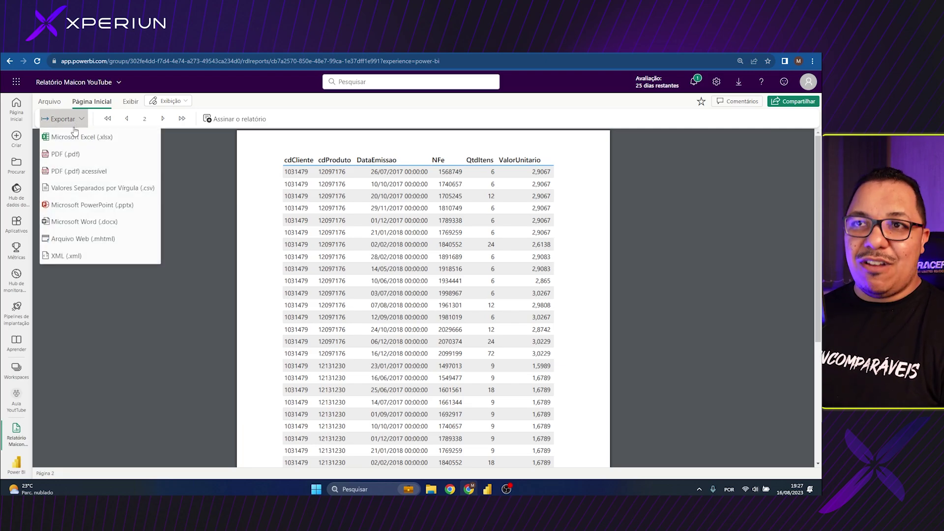
pyautogui.click(62, 154)
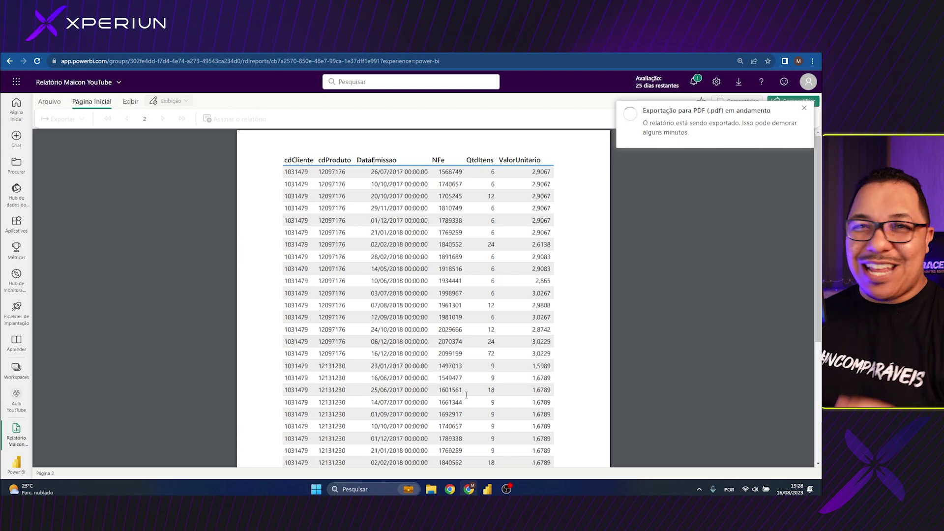
# Switch to Power BI Desktop, shrink the "ValorUnitario e Ano" chart and place it in the page's upper-left corner below the Xperiun logo
pyautogui.click(487, 489)
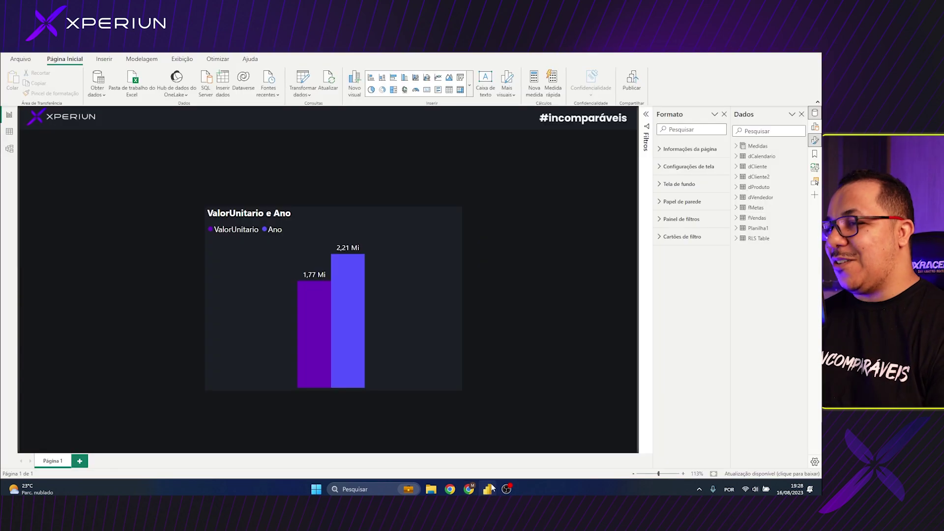
pyautogui.moveTo(421, 288); pyautogui.dragTo(277, 224)
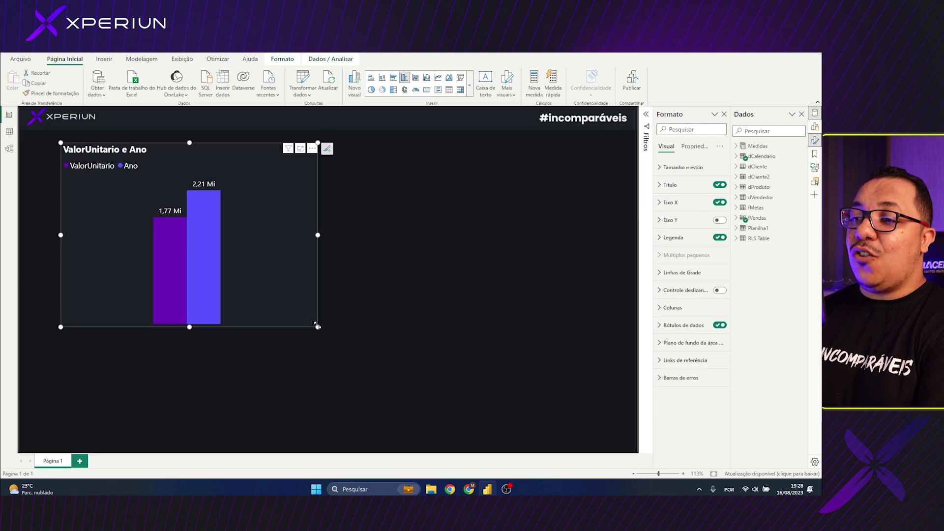
pyautogui.moveTo(318, 326); pyautogui.dragTo(216, 259)
pyautogui.moveTo(198, 236); pyautogui.dragTo(171, 228)
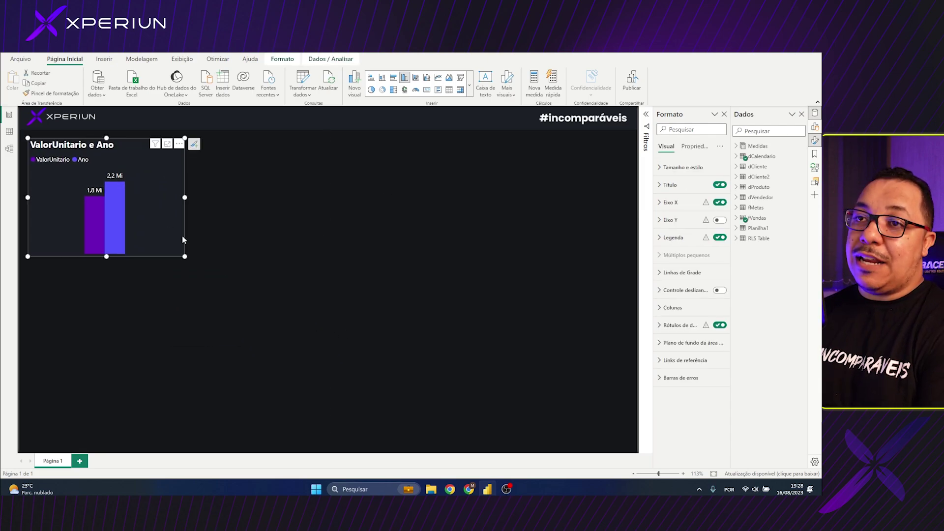
pyautogui.click(308, 217)
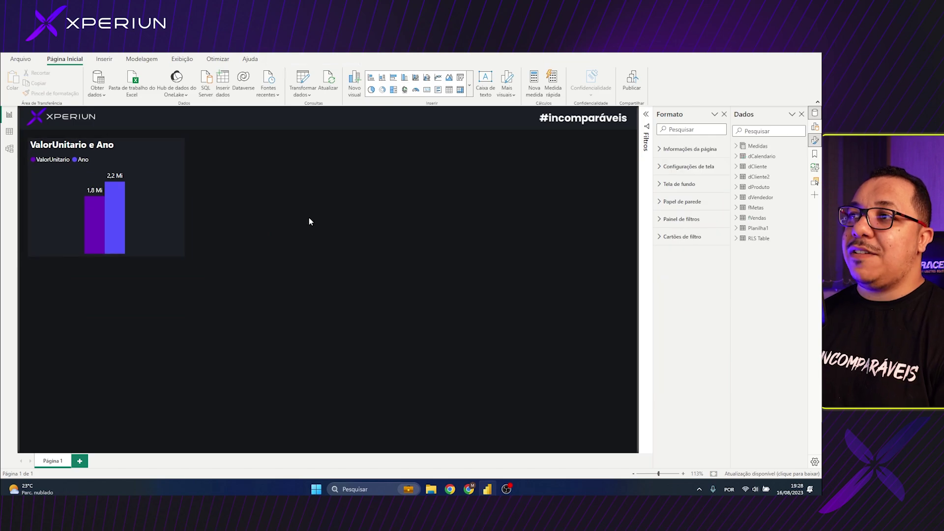
# Reduce the height of the "ValorUnitario e Ano" chart by raising its lower edge, and deselect it
pyautogui.click(142, 209)
pyautogui.moveTo(120, 256); pyautogui.dragTo(120, 223)
pyautogui.press('Escape')
pyautogui.click(141, 204)
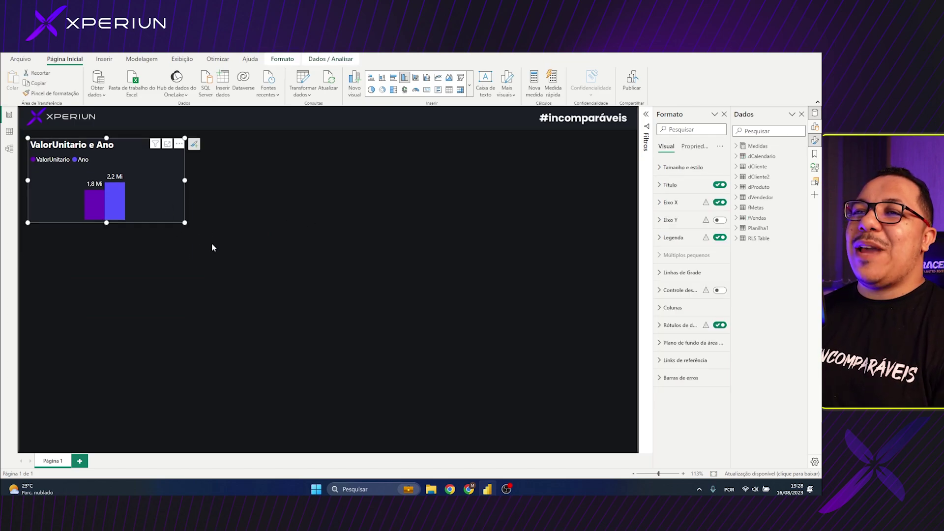
pyautogui.click(299, 225)
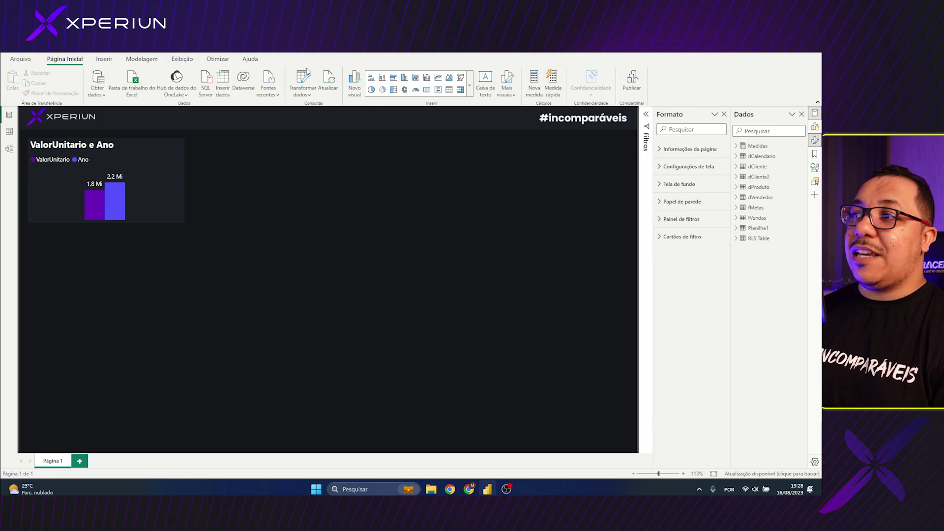
# Insert a paginated report visual and move it to the middle of the page
pyautogui.click(470, 83)
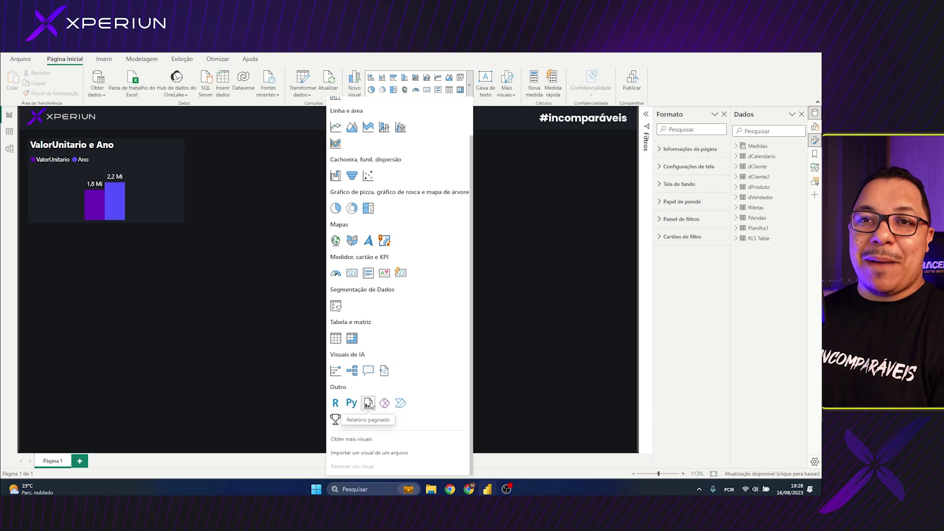
pyautogui.click(368, 404)
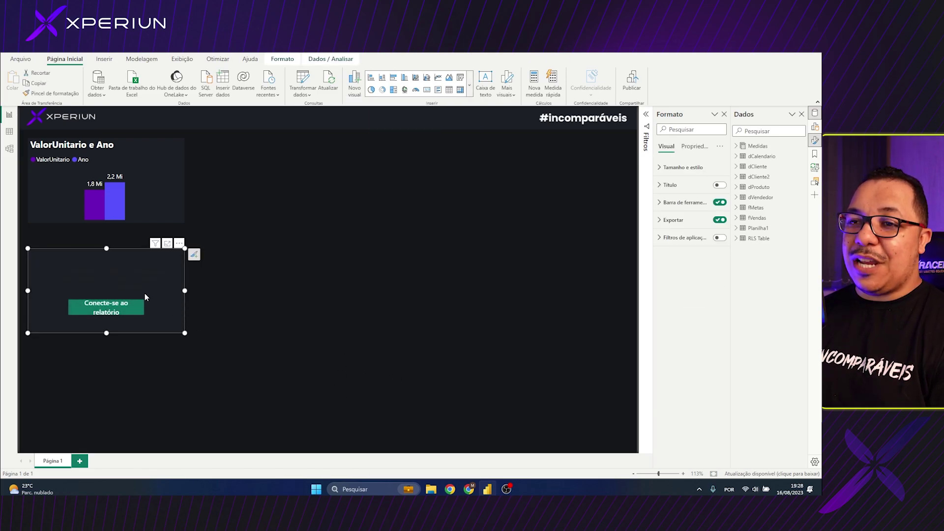
pyautogui.moveTo(214, 280); pyautogui.dragTo(415, 280)
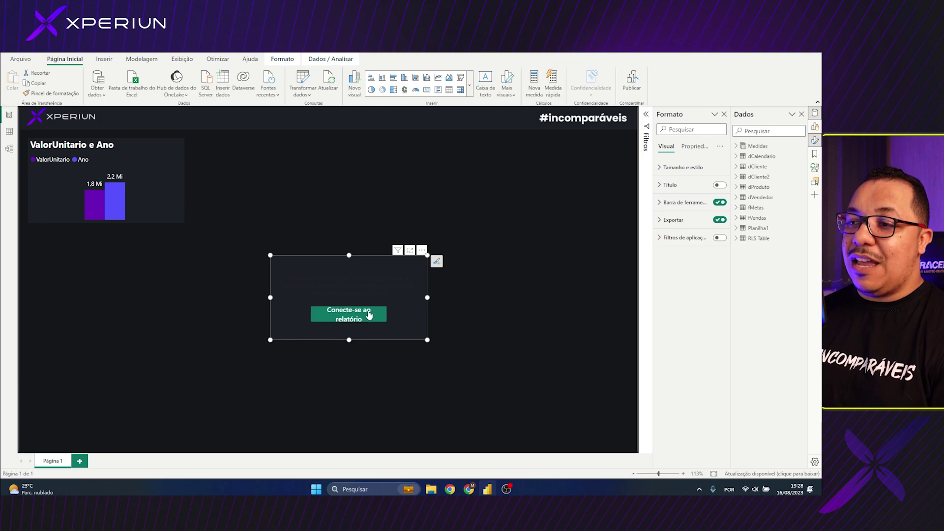
# Connect the paginated report visual to the saved report in the Aula YoutTube workspace and display it without mapping any parameters
pyautogui.click(354, 316)
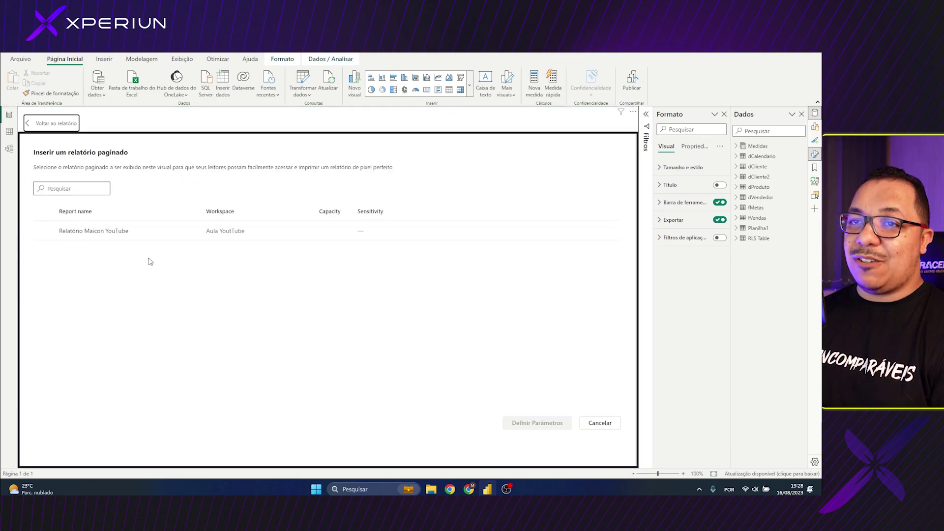
pyautogui.click(44, 231)
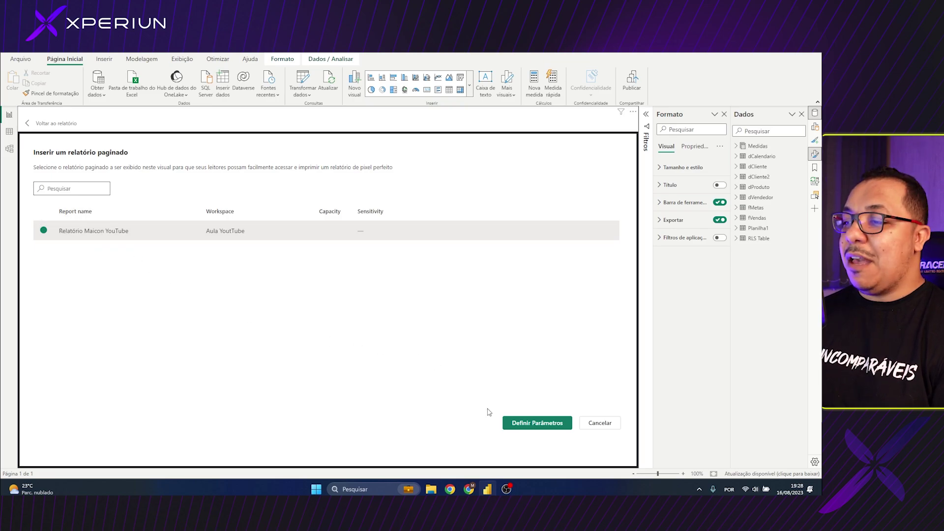
pyautogui.click(532, 424)
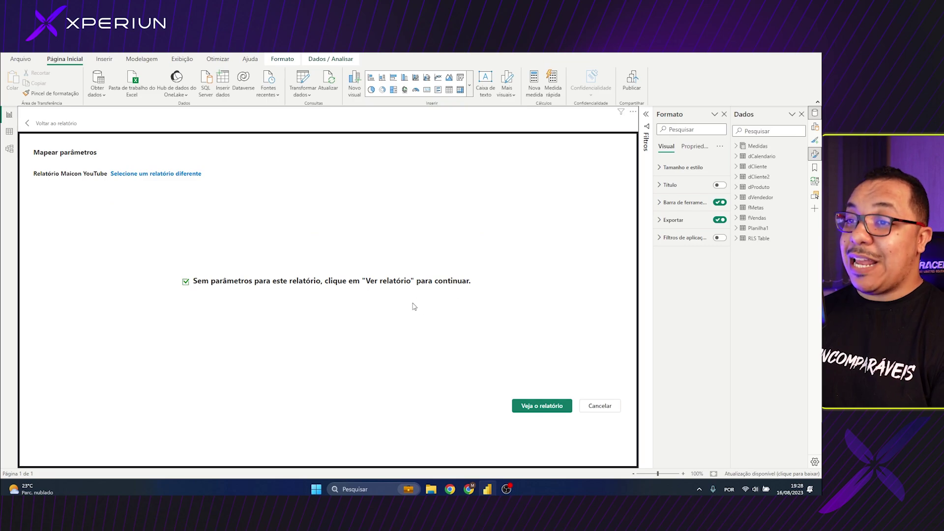
pyautogui.click(543, 405)
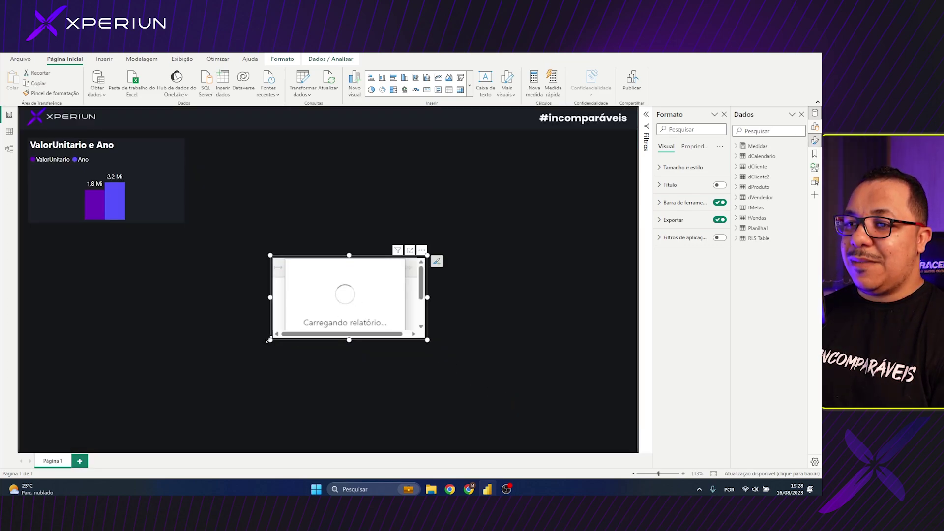
# Enlarge the paginated report visual to fill most of the page's width and lower half, and adjust its position slightly
pyautogui.moveTo(270, 340); pyautogui.dragTo(92, 423)
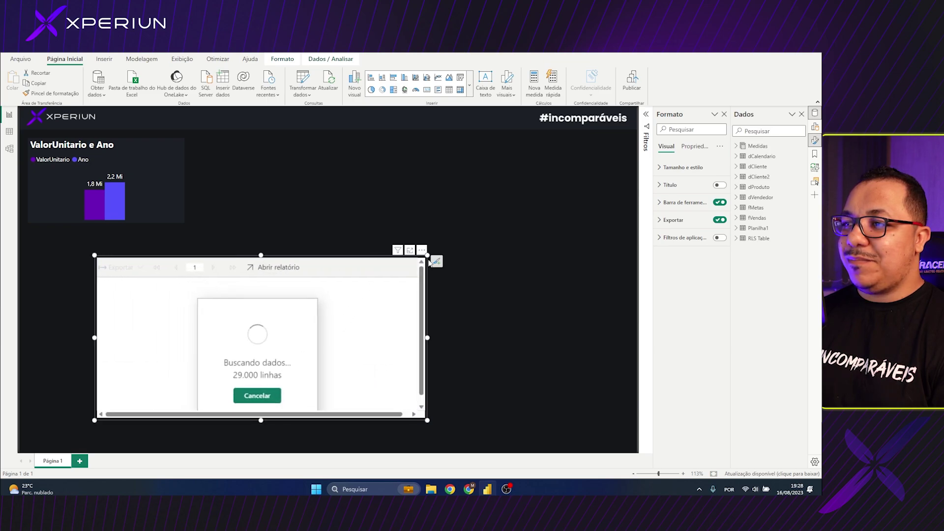
pyautogui.moveTo(427, 256); pyautogui.dragTo(580, 211)
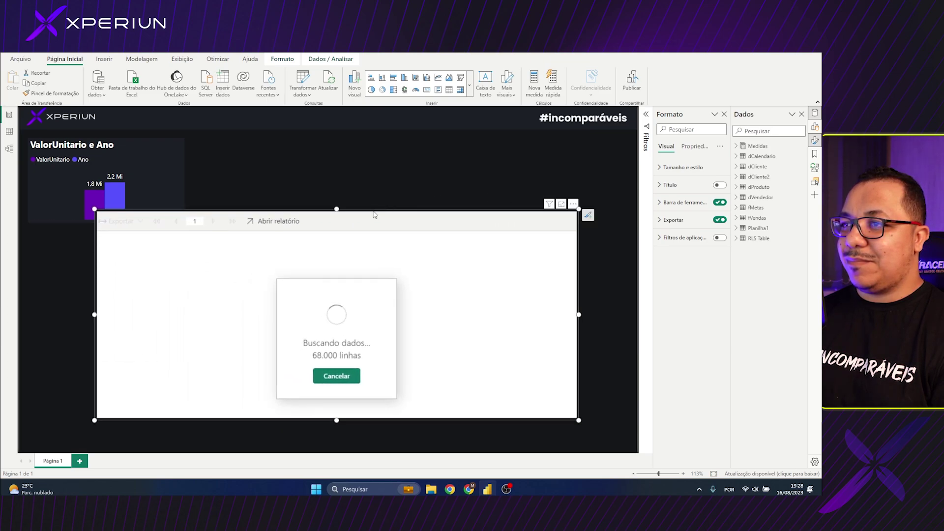
pyautogui.moveTo(376, 213)
pyautogui.mouseDown()
pyautogui.moveTo(436, 212)
pyautogui.moveTo(380, 210)
pyautogui.mouseUp()
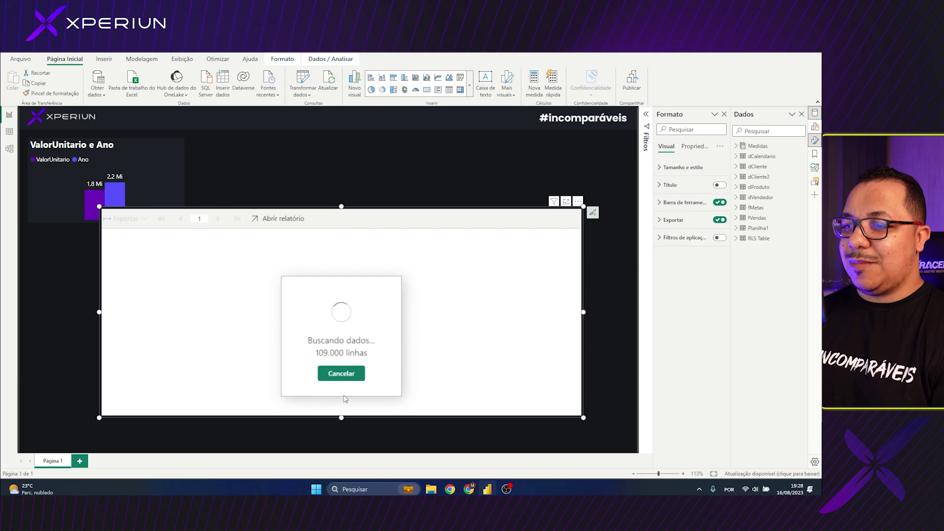
pyautogui.moveTo(344, 416); pyautogui.dragTo(341, 429)
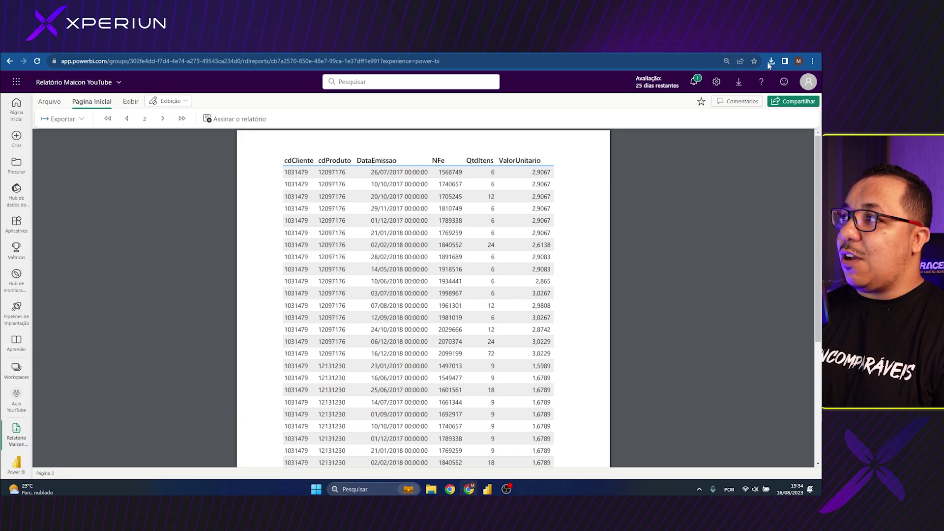
# Switch to Chrome, open the exported report PDF from the recent downloads and examine its first three pages
pyautogui.click(770, 61)
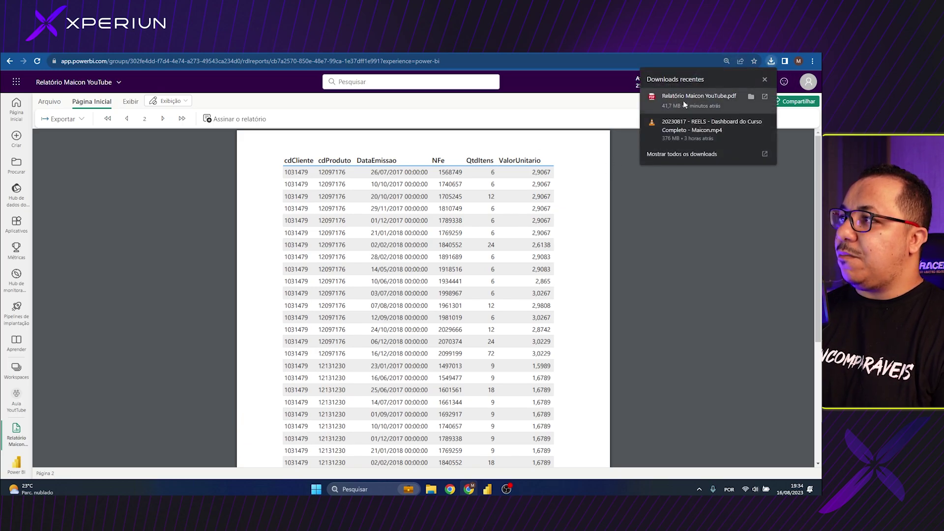
pyautogui.click(682, 101)
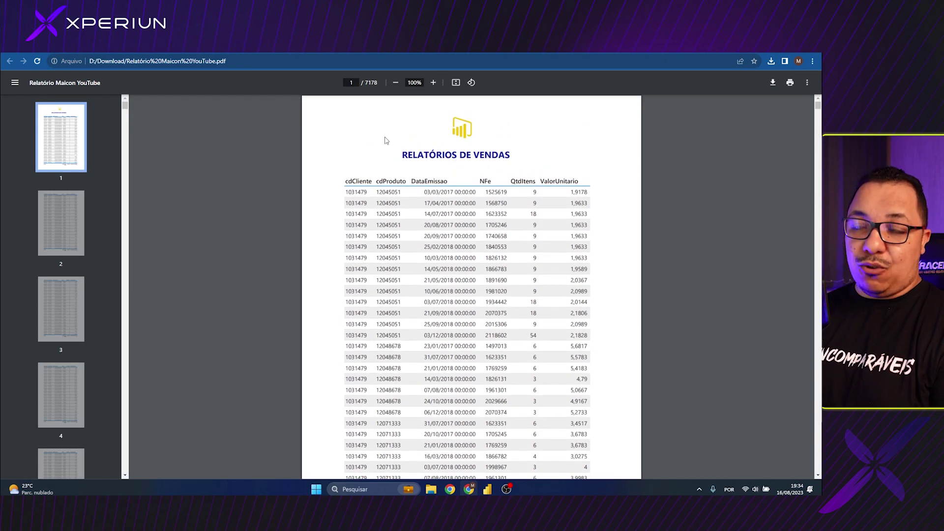
pyautogui.scroll(-5, 374, 176)
pyautogui.moveTo(423, 167); pyautogui.dragTo(463, 231)
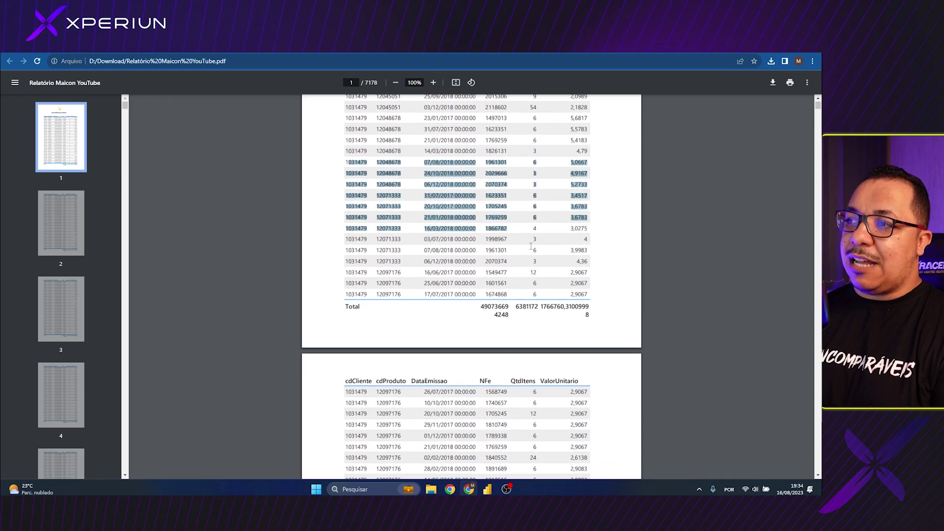
pyautogui.click(463, 224)
pyautogui.scroll(-12, 464, 224)
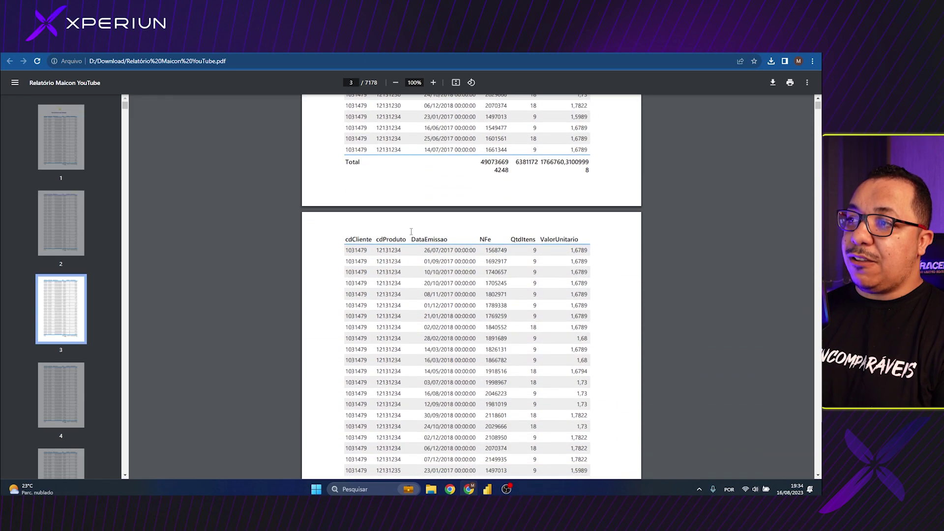
pyautogui.scroll(-2, 265, 235)
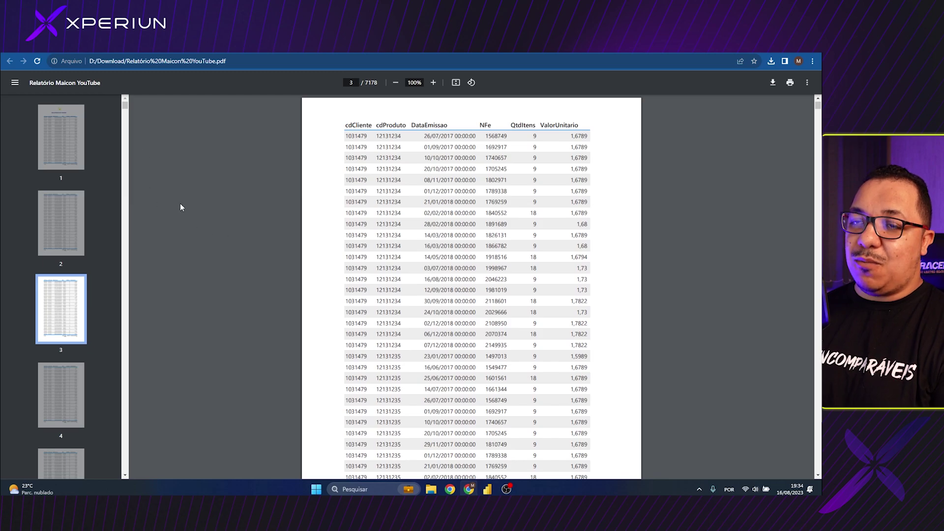
# View the fVendas table data in Power BI Desktop, return to the PDF and check its page thumbnails through to the last page
pyautogui.hotkey('alt', 'Tab')
pyautogui.click(9, 131)
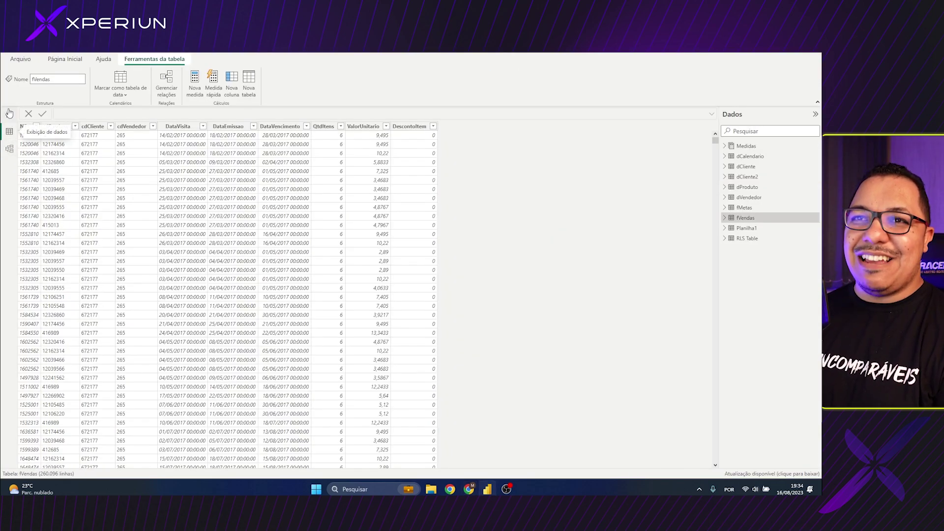
pyautogui.hotkey('alt', 'Tab')
pyautogui.moveTo(125, 107); pyautogui.dragTo(126, 470)
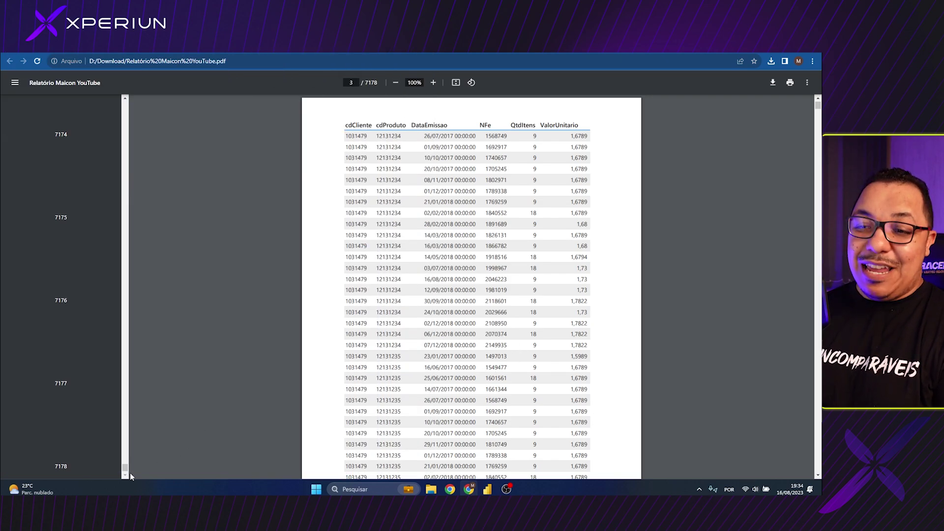
pyautogui.moveTo(126, 468); pyautogui.dragTo(123, 108)
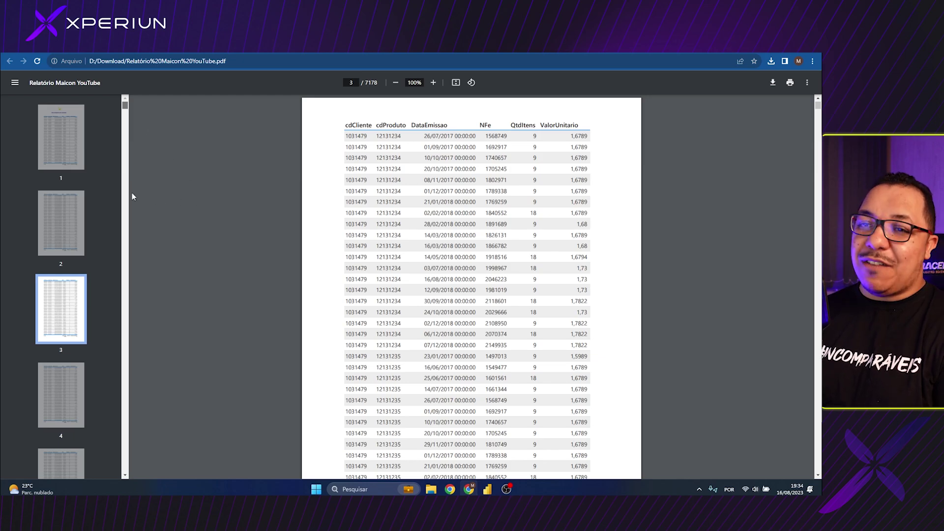
# Return the PDF to page 1, switch to Power BI Desktop and shift the paginated report visual slightly rightward on the page
pyautogui.click(67, 135)
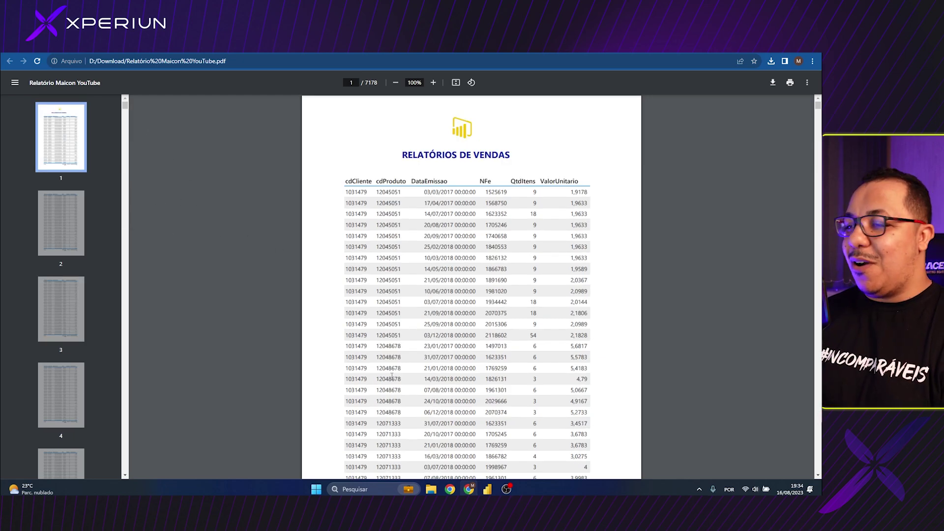
pyautogui.click(487, 489)
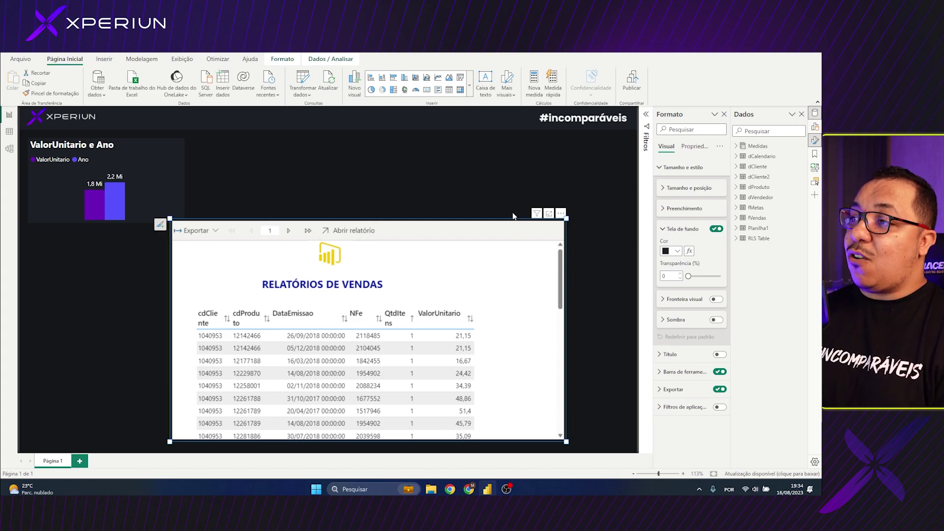
pyautogui.moveTo(506, 223); pyautogui.dragTo(524, 222)
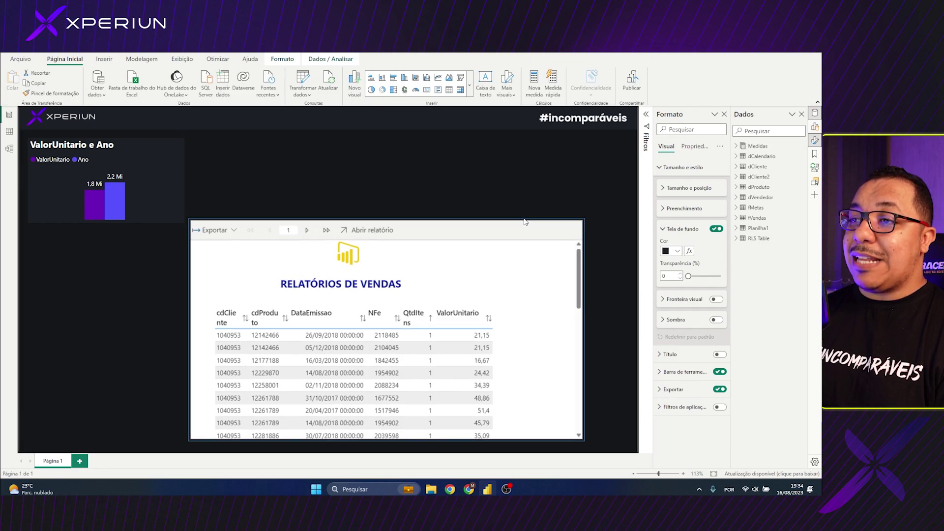
# Look through the embedded sales report's rows and its available export formats without exporting, and deselect the visual
pyautogui.scroll(-5, 421, 292)
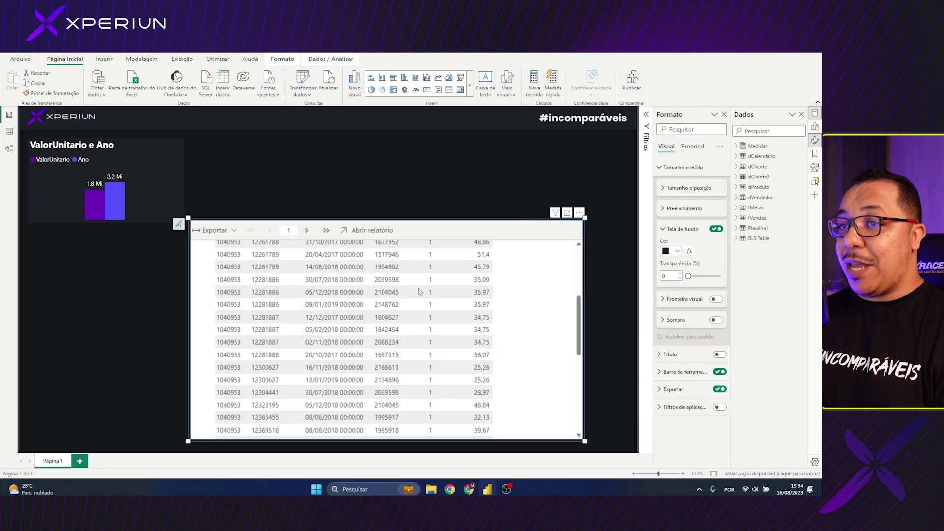
pyautogui.scroll(5, 303, 245)
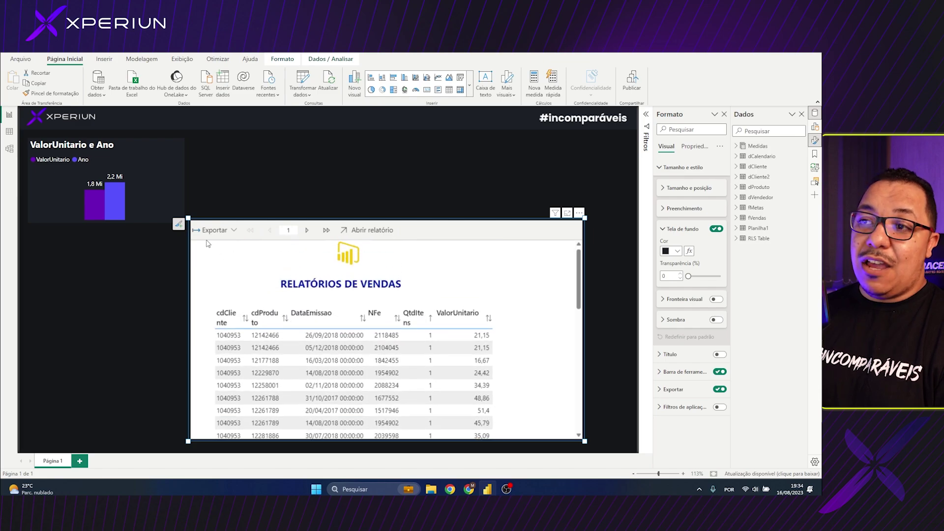
pyautogui.click(221, 230)
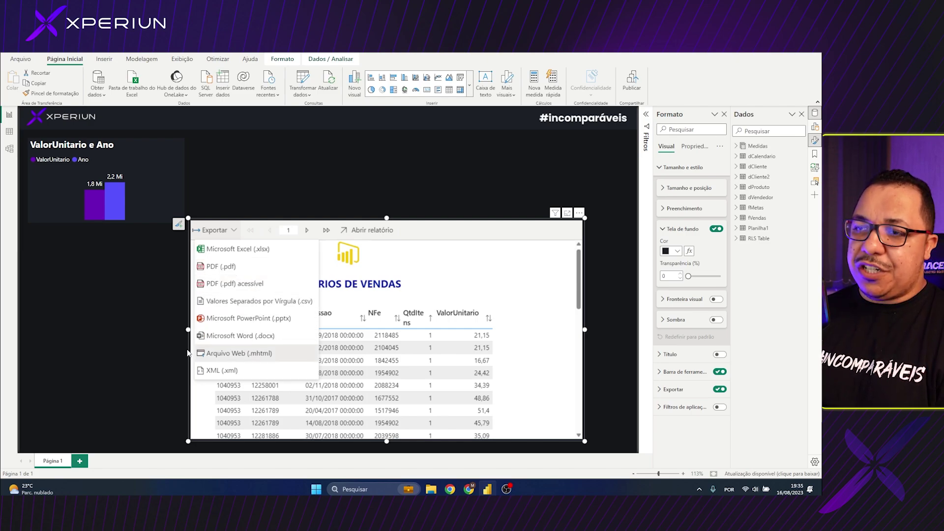
pyautogui.click(166, 299)
pyautogui.click(193, 364)
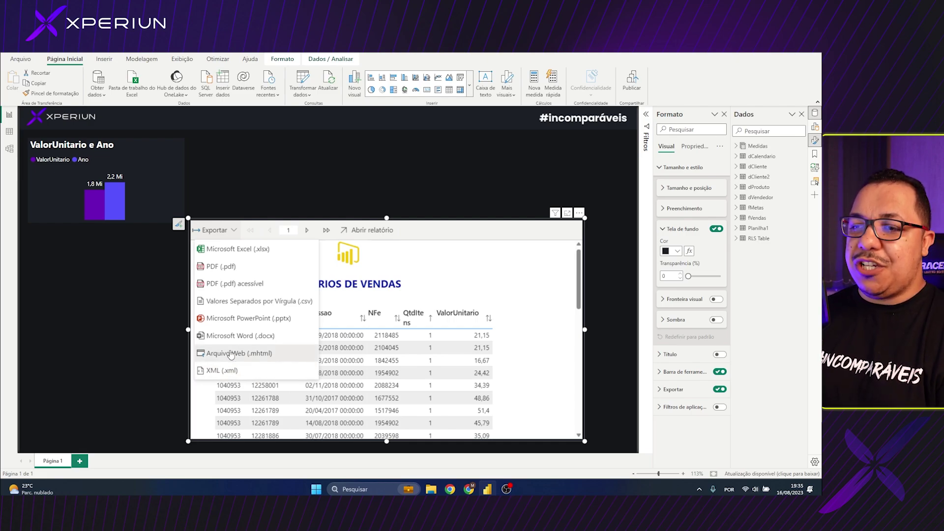
pyautogui.click(329, 244)
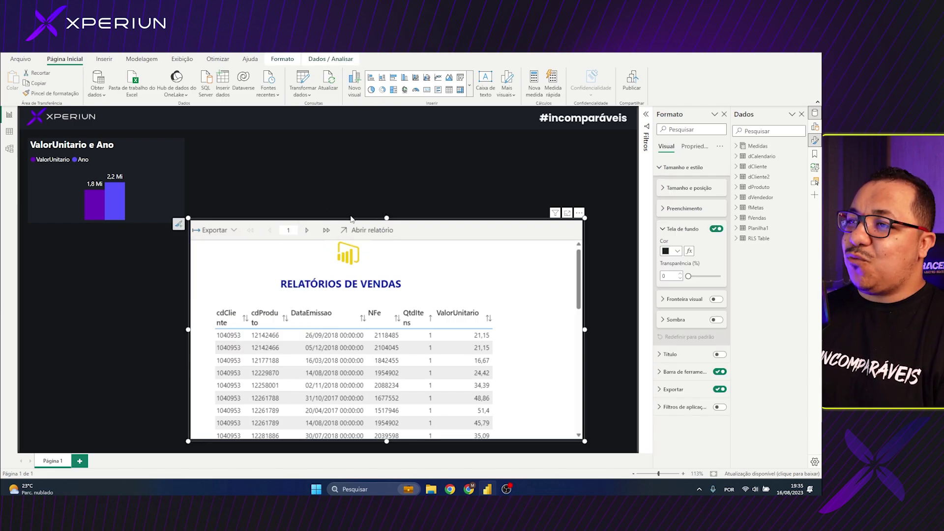
pyautogui.click(406, 216)
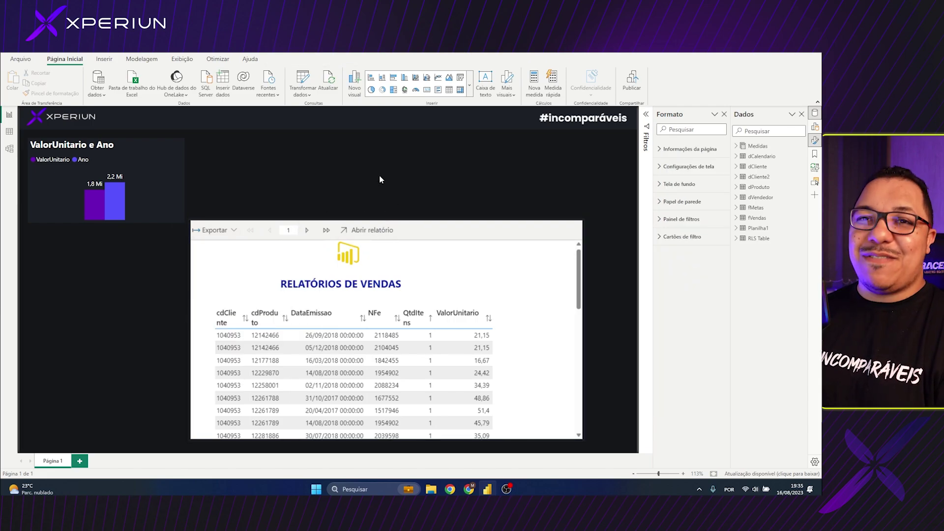